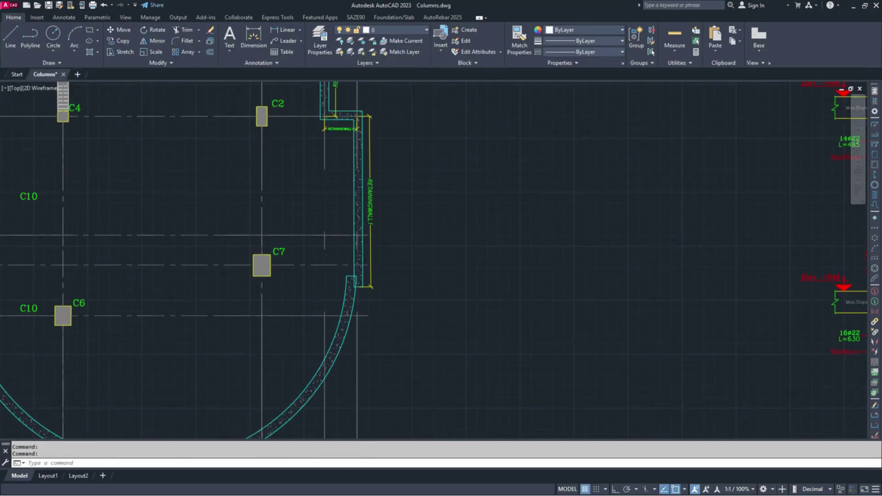
Examine the column and shear wall location plan, including the column labels, grid axes and retaining walls.
scroll(429, 197, down, 4)
drag(236, 209, 282, 236)
scroll(344, 262, down, 2)
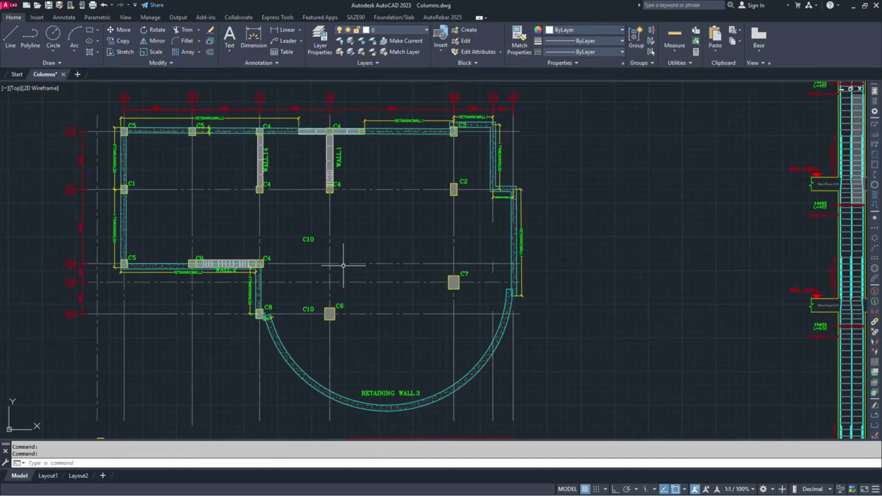
scroll(446, 332, up, 4)
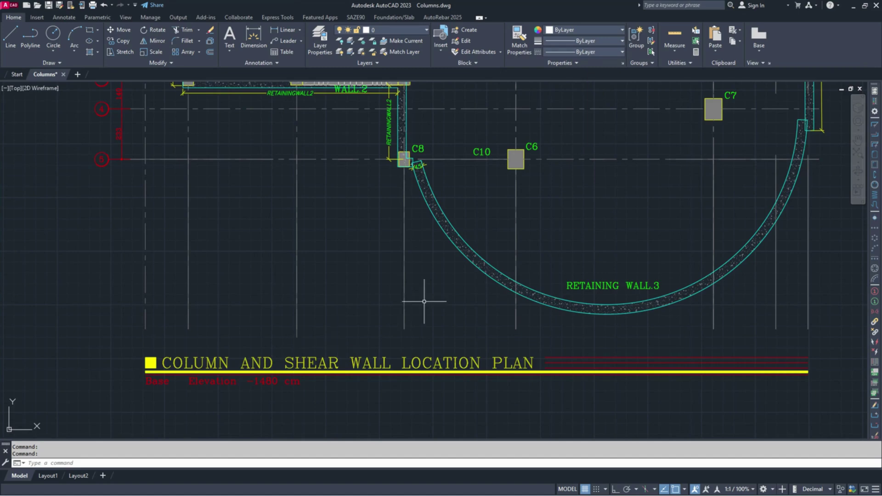
drag(490, 256, 403, 420)
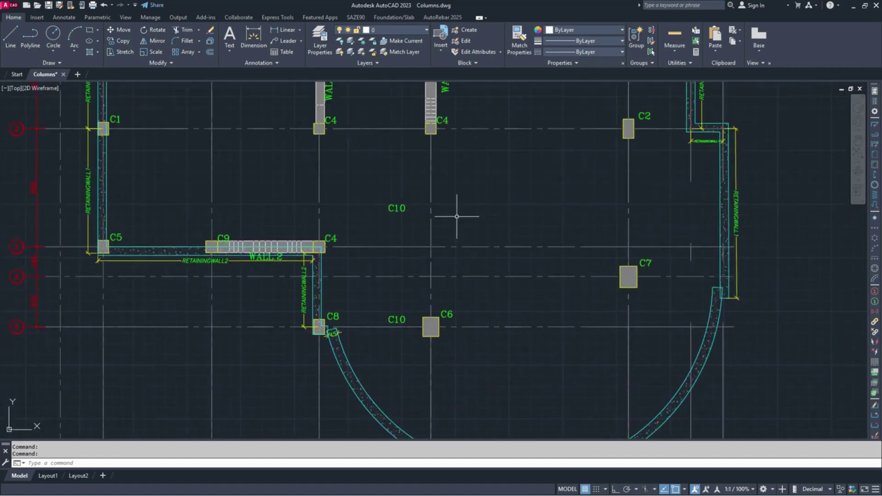
drag(457, 217, 413, 384)
scroll(430, 309, down, 2)
drag(430, 309, 378, 207)
scroll(386, 238, down, 2)
Inspect the column C1 detail from its foundation upward, reading the elevation marks at the lower floor levels.
drag(591, 311, 312, 109)
drag(439, 424, 411, 383)
scroll(369, 404, up, 2)
scroll(382, 342, up, 2)
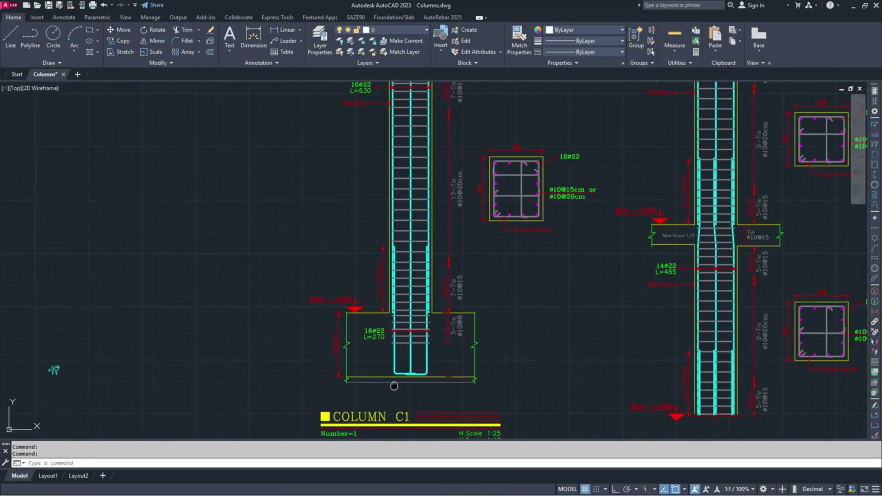
drag(345, 321, 344, 287)
scroll(335, 271, up, 4)
scroll(369, 252, down, 4)
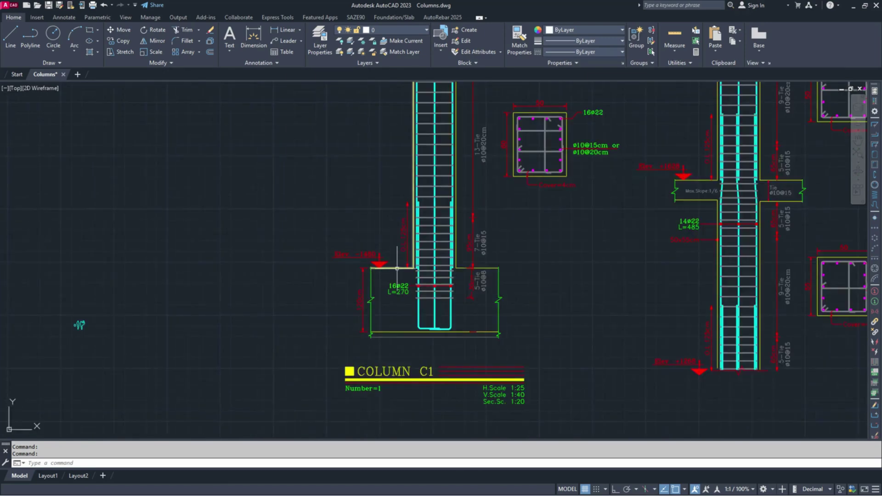
scroll(352, 296, up, 4)
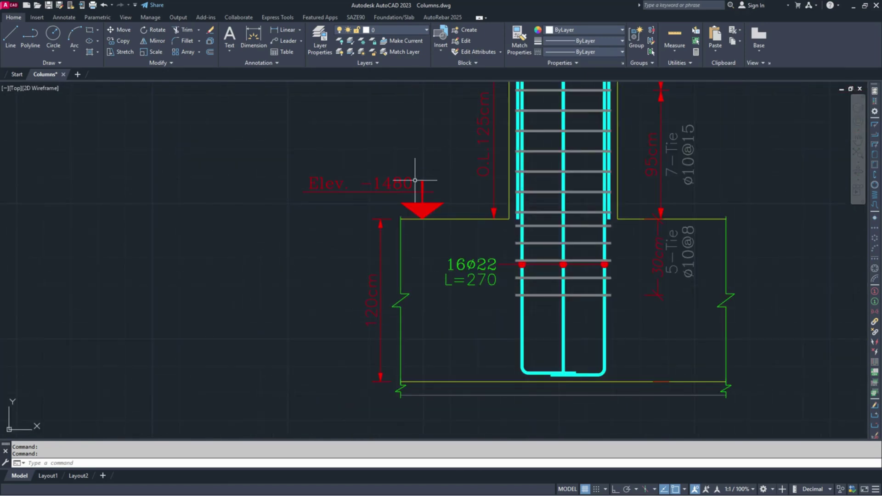
scroll(401, 188, down, 4)
scroll(363, 223, up, 4)
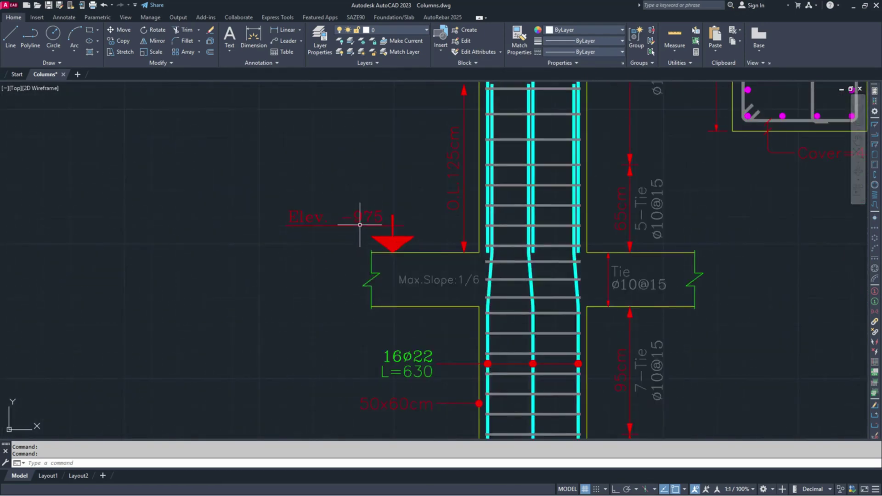
scroll(386, 215, down, 4)
scroll(342, 161, up, 5)
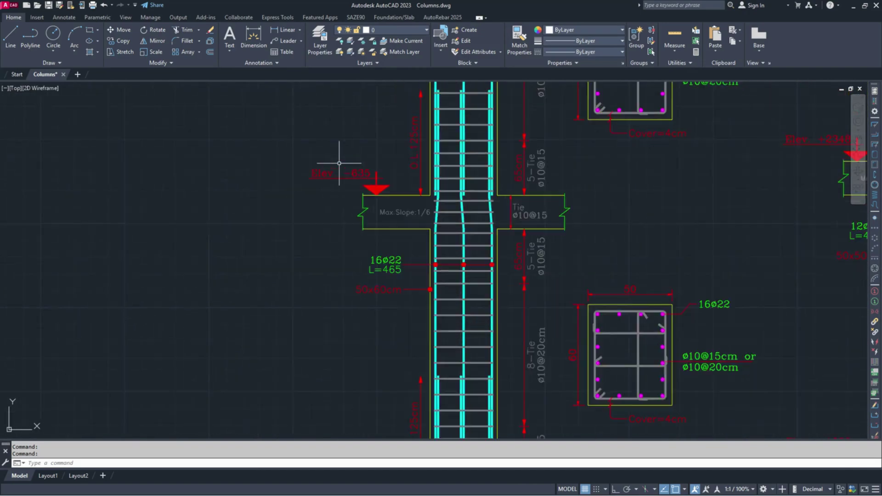
scroll(362, 195, down, 4)
scroll(368, 221, up, 5)
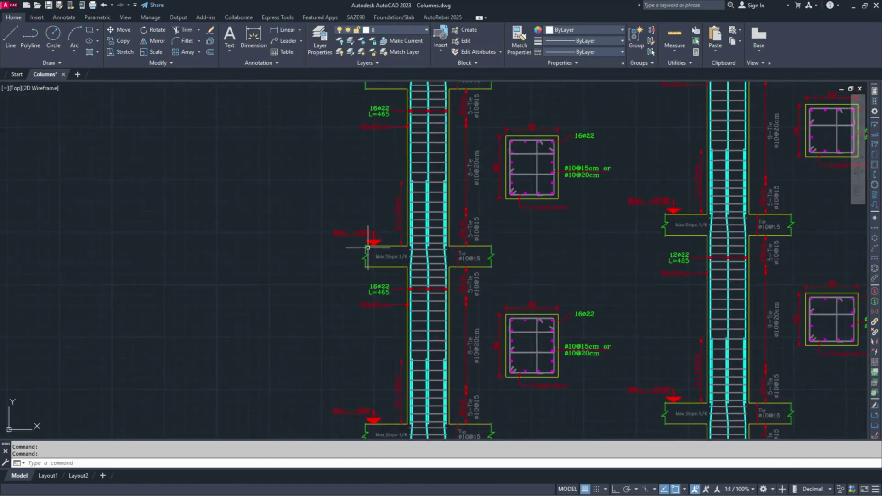
Follow the elevation marks up the rest of the first column C1 segment to its uppermost floor level.
scroll(364, 224, down, 2)
drag(409, 72, 393, 415)
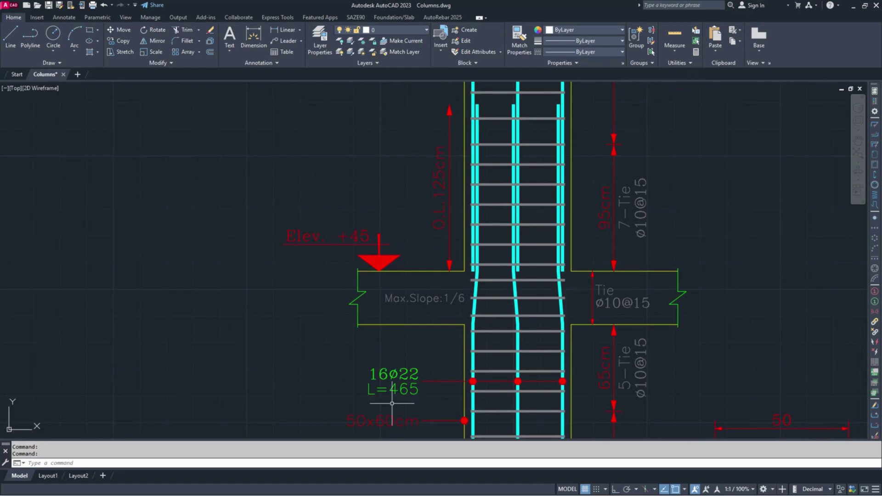
drag(384, 126, 375, 433)
scroll(370, 203, down, 4)
drag(370, 203, 356, 323)
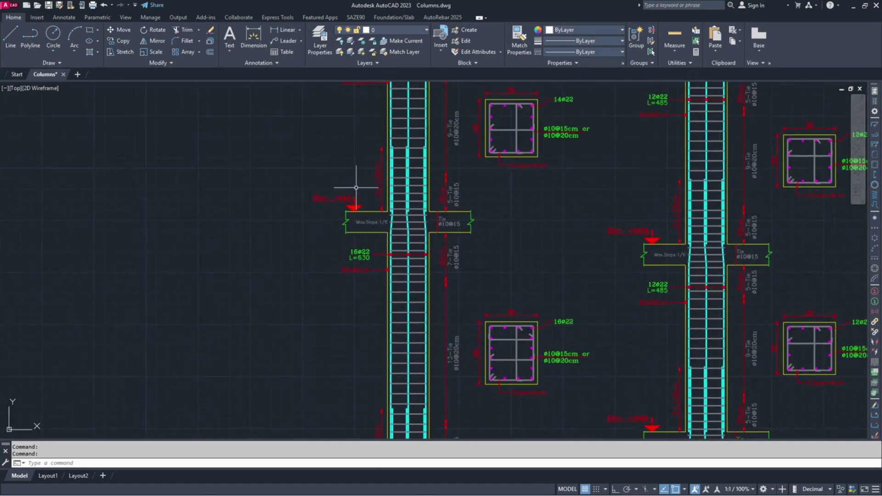
scroll(356, 195, up, 4)
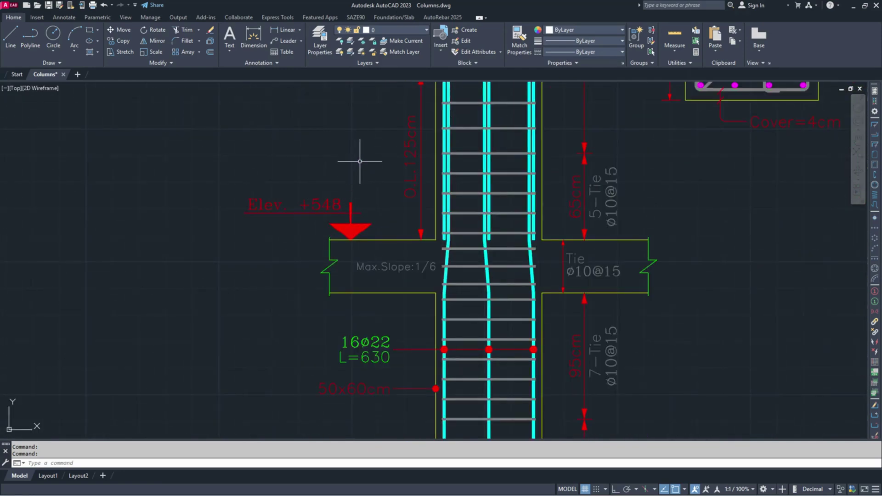
scroll(355, 159, down, 3)
drag(360, 181, 333, 312)
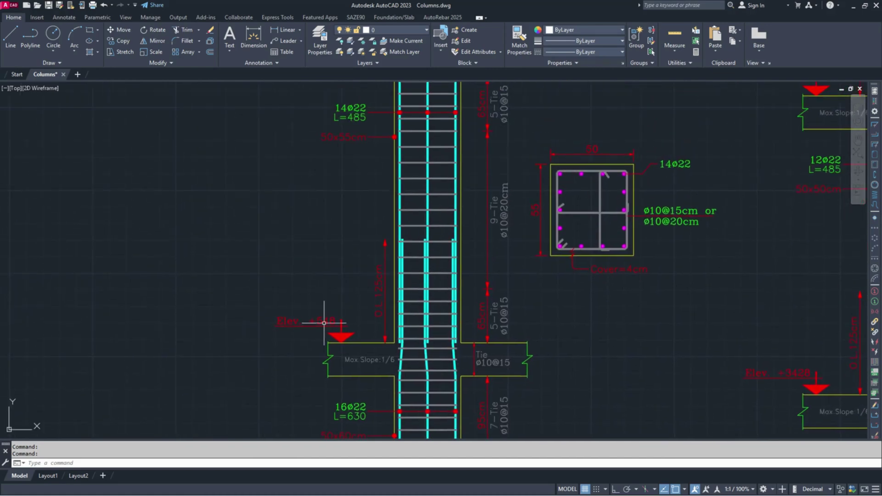
drag(334, 124, 333, 307)
scroll(326, 214, up, 4)
scroll(351, 151, down, 6)
drag(349, 153, 332, 380)
scroll(338, 198, up, 6)
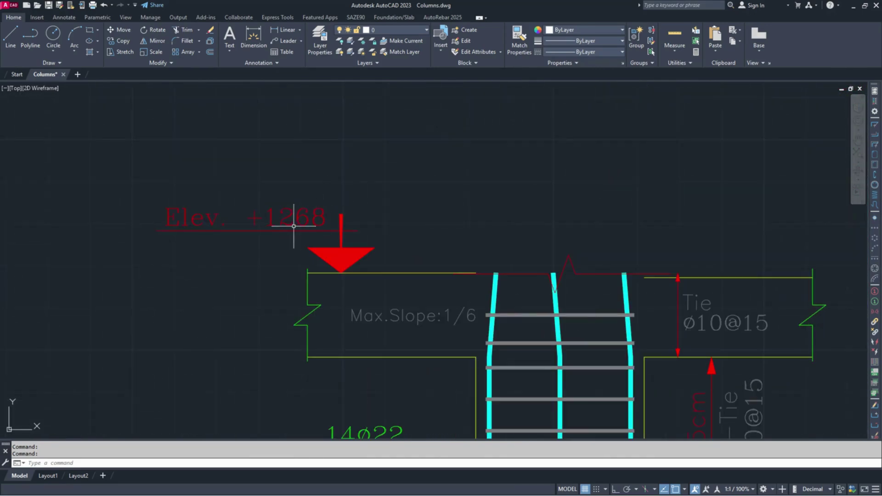
scroll(322, 224, down, 5)
drag(435, 244, 162, 232)
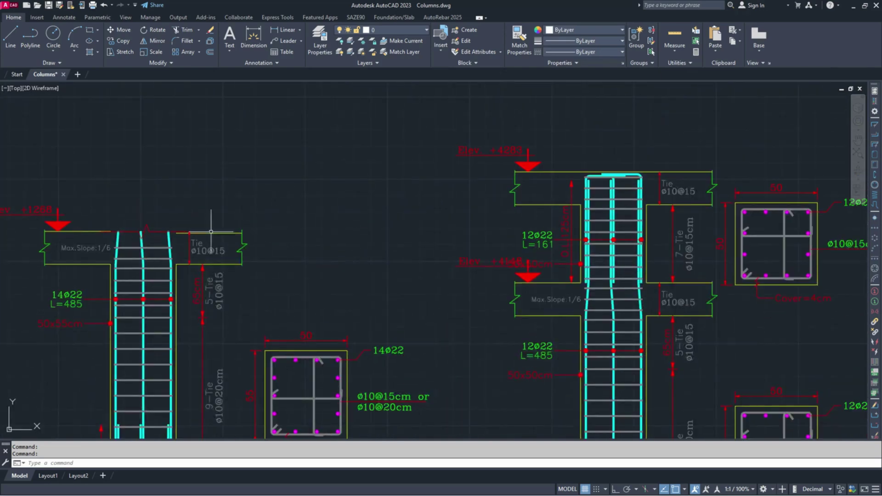
Check the second column segment beside C1, reading its elevation marks from its lowest level through the lower storeys.
scroll(497, 148, up, 4)
scroll(532, 136, down, 3)
drag(528, 138, 425, 7)
scroll(457, 252, down, 5)
scroll(397, 197, down, 5)
drag(487, 347, 465, 164)
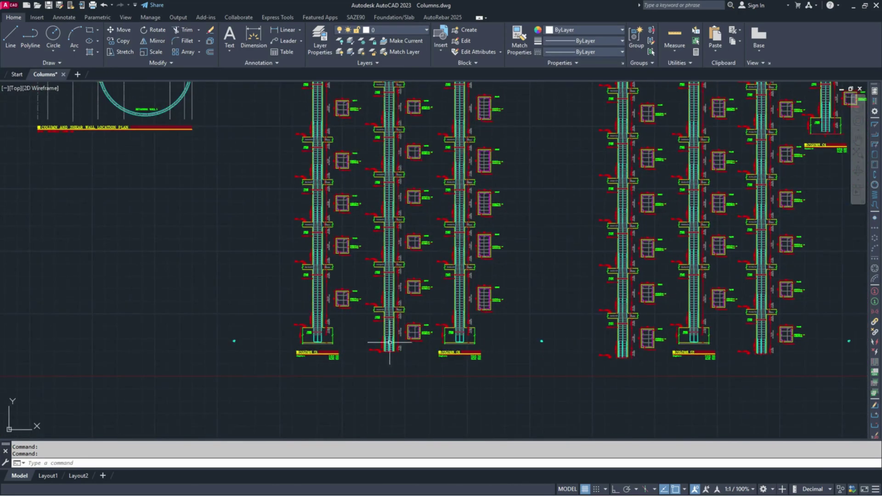
scroll(393, 341, up, 5)
drag(285, 147, 384, 240)
scroll(425, 174, down, 3)
mouse_move(425, 173)
mouse_down()
mouse_move(419, 246)
mouse_move(404, 137)
mouse_move(385, 333)
mouse_up()
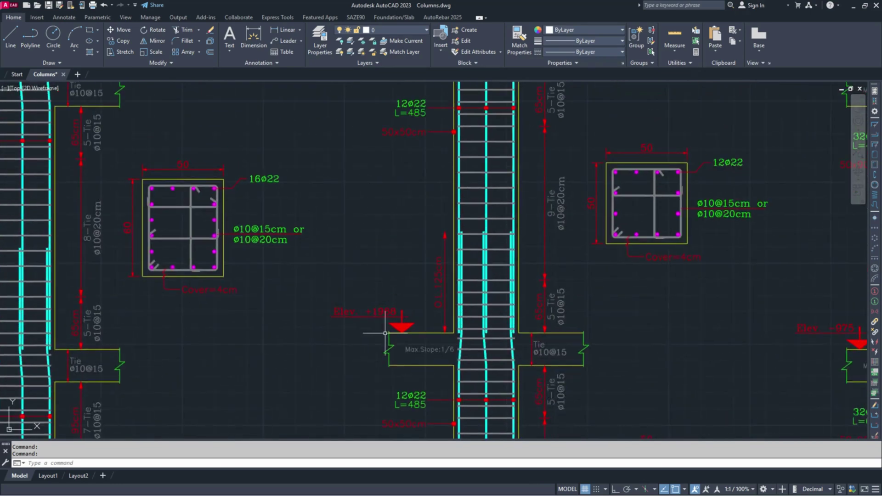
drag(407, 157, 390, 325)
mouse_move(388, 138)
mouse_down()
mouse_move(394, 240)
mouse_move(360, 285)
mouse_up()
drag(394, 123, 388, 345)
Read the elevation marks of the second column segment through the upper storeys to its capped top.
scroll(387, 344, up, 2)
drag(354, 128, 393, 394)
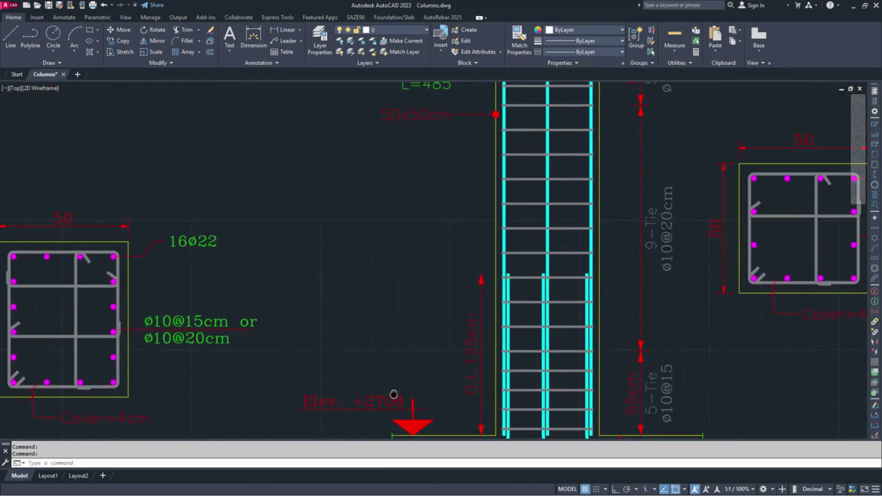
drag(423, 108, 382, 351)
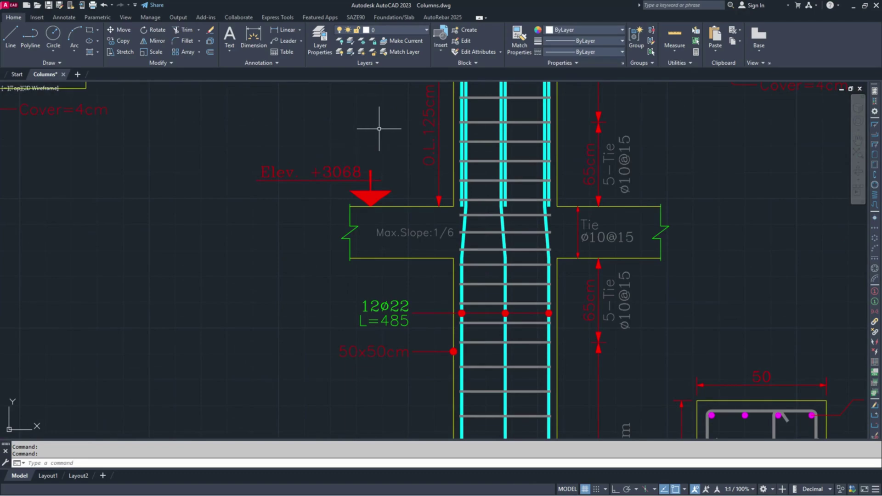
scroll(323, 166, down, 2)
mouse_move(378, 113)
mouse_down()
mouse_move(370, 252)
mouse_move(374, 242)
mouse_up()
drag(381, 159, 360, 291)
mouse_move(367, 404)
mouse_down()
mouse_move(376, 350)
mouse_move(376, 364)
mouse_up()
drag(397, 130, 402, 219)
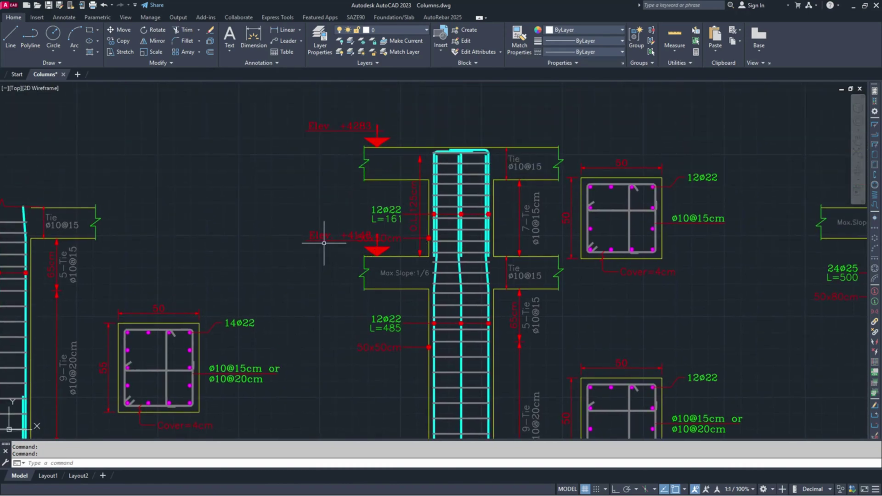
Survey the upper ends of the next column elevation details and their cross-sections.
scroll(400, 148, down, 6)
scroll(498, 143, up, 5)
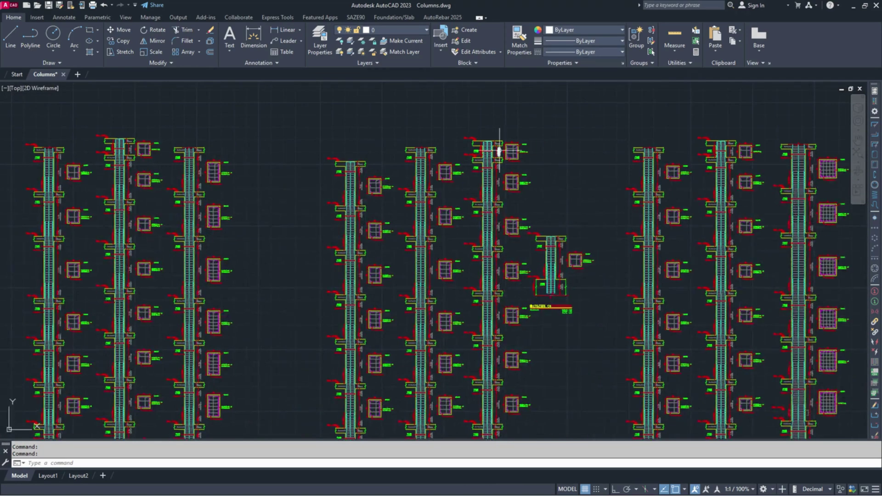
scroll(400, 148, down, 2)
scroll(176, 227, up, 1)
scroll(524, 179, up, 4)
mouse_move(569, 201)
mouse_down()
mouse_move(589, 204)
mouse_move(152, 199)
mouse_up()
scroll(638, 274, down, 2)
drag(724, 270, 320, 194)
scroll(319, 194, down, 2)
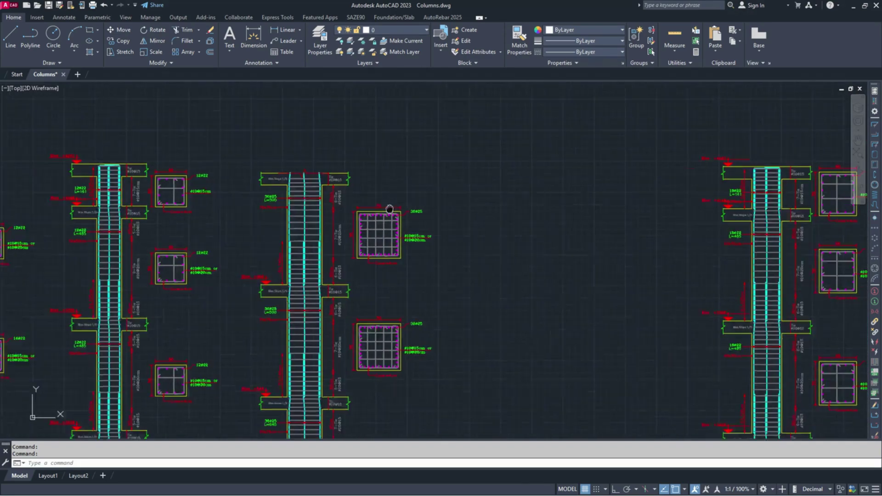
Browse the tops of the remaining column elevation details up to the separate column section drawings.
drag(364, 222, 488, 189)
scroll(339, 126, down, 2)
drag(340, 126, 488, 147)
scroll(485, 171, up, 5)
scroll(340, 137, down, 5)
drag(557, 242, 276, 244)
drag(606, 254, 286, 236)
drag(628, 232, 247, 244)
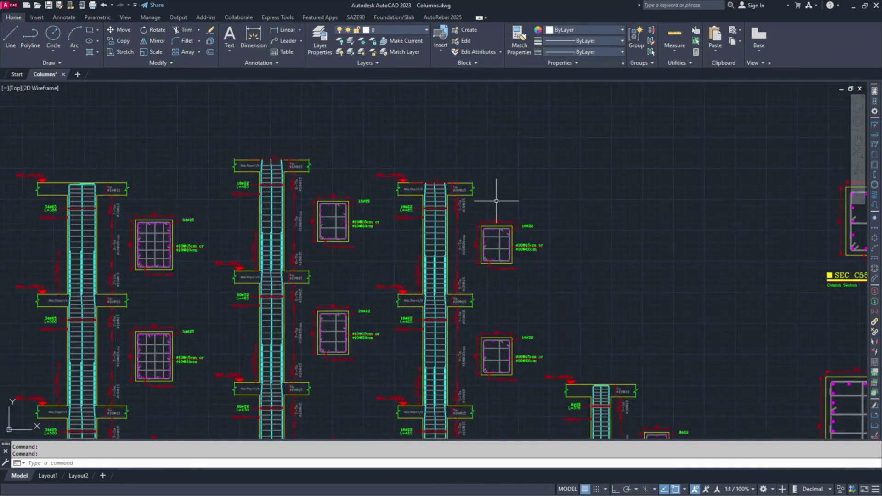
drag(518, 215, 189, 233)
drag(408, 223, 314, 99)
scroll(229, 242, down, 4)
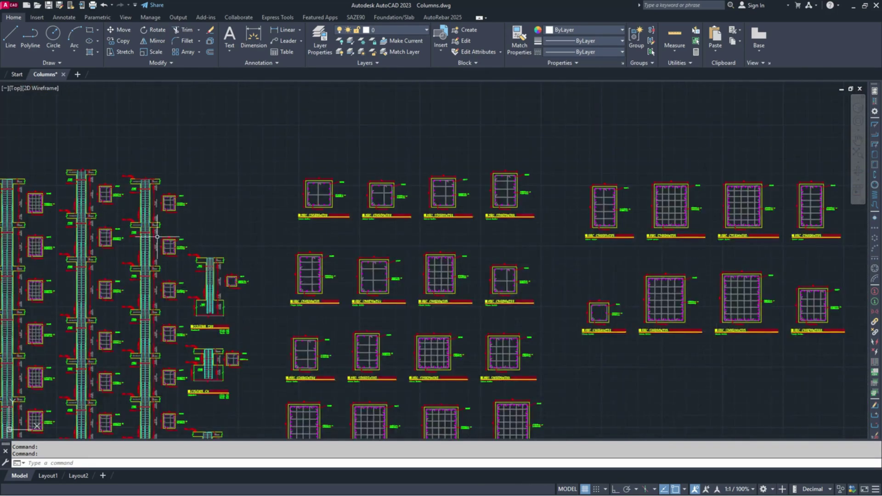
Inspect the short column C9 and C10 details and compare their levels with the neighbouring tall columns.
drag(172, 224, 303, 100)
drag(263, 336, 296, 320)
mouse_move(218, 379)
mouse_down()
mouse_move(290, 343)
mouse_move(674, 300)
mouse_up()
drag(111, 248, 175, 260)
drag(539, 218, 320, 271)
scroll(543, 329, up, 2)
scroll(540, 327, up, 2)
scroll(376, 306, up, 2)
scroll(408, 274, down, 3)
mouse_move(403, 235)
mouse_down()
mouse_move(394, 159)
mouse_move(401, 300)
mouse_up()
scroll(400, 237, up, 5)
scroll(407, 197, down, 4)
scroll(411, 194, up, 2)
scroll(440, 166, down, 2)
scroll(427, 253, down, 4)
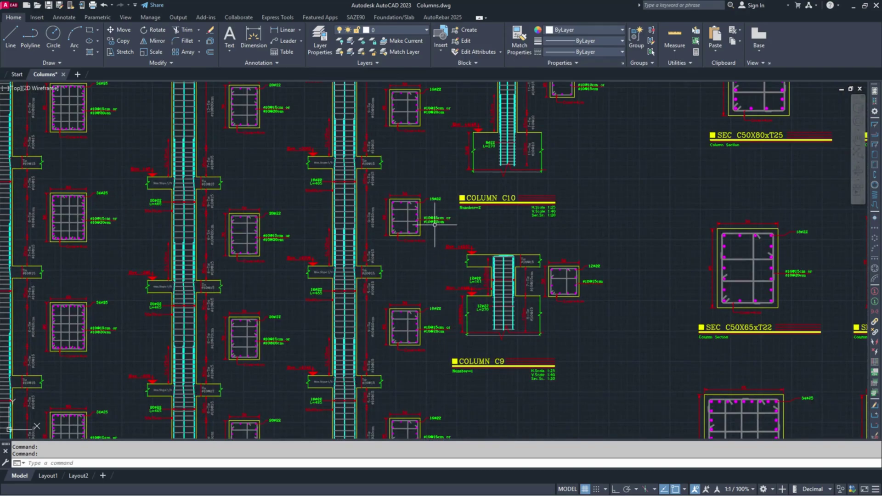
scroll(476, 271, up, 4)
scroll(512, 250, down, 6)
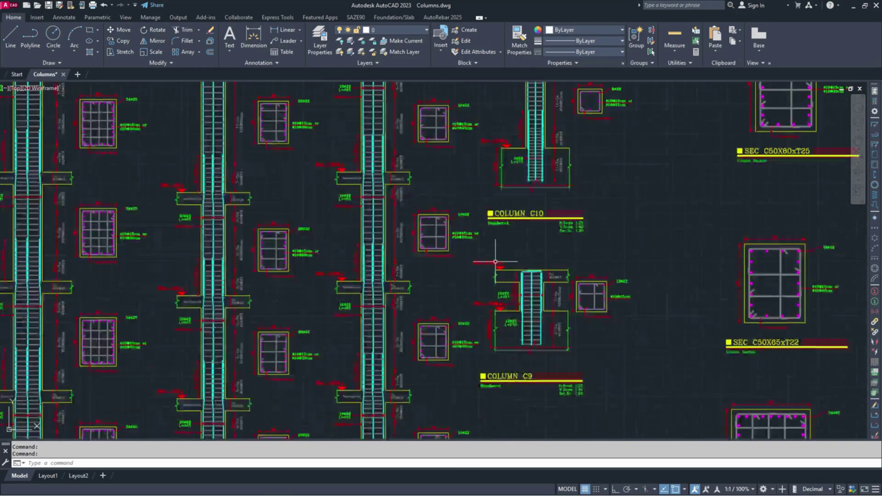
scroll(418, 190, up, 2)
scroll(418, 189, up, 3)
scroll(413, 157, down, 5)
scroll(423, 331, up, 3)
scroll(299, 137, down, 3)
Compare the top elevation marks of the last tall columns with the top elevation of column C9.
scroll(318, 151, up, 6)
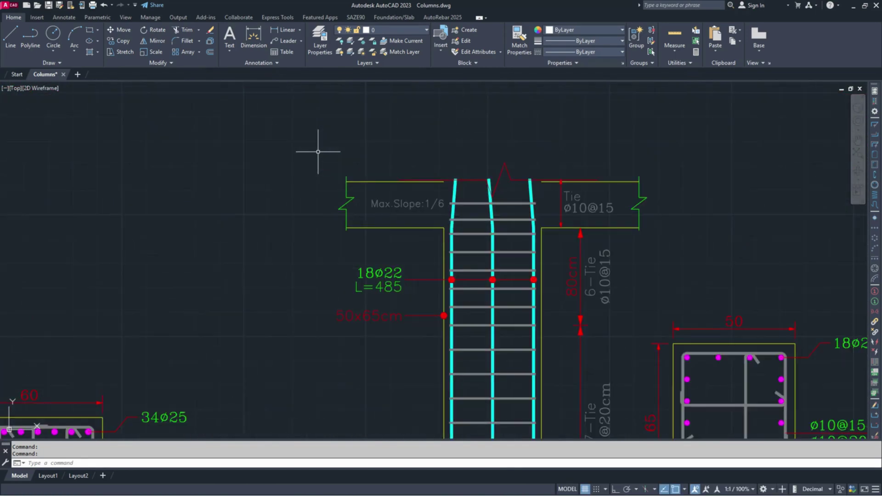
scroll(434, 211, down, 2)
mouse_move(239, 251)
mouse_down()
mouse_move(774, 247)
mouse_move(664, 244)
mouse_up()
scroll(270, 241, down, 1)
scroll(252, 192, up, 6)
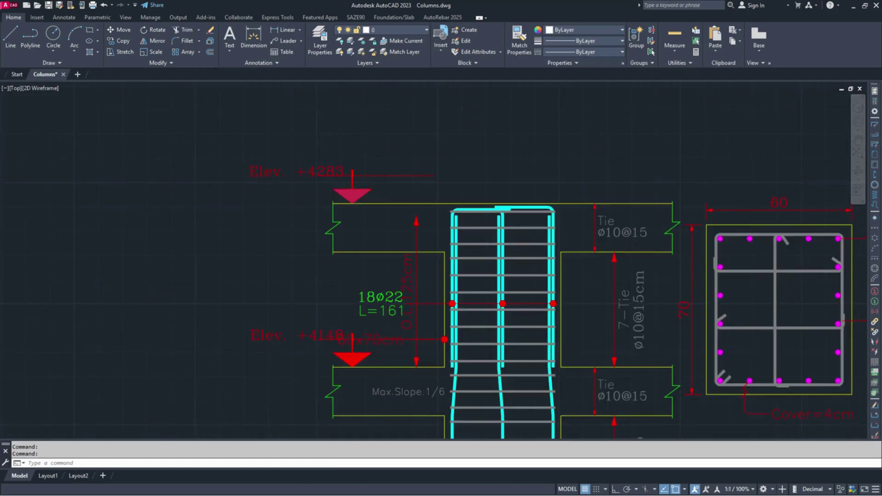
scroll(315, 177, down, 8)
drag(573, 281, 125, 106)
scroll(641, 296, up, 2)
drag(641, 296, 562, 266)
scroll(524, 240, up, 6)
scroll(437, 255, down, 6)
drag(442, 256, 456, 230)
scroll(456, 231, up, 7)
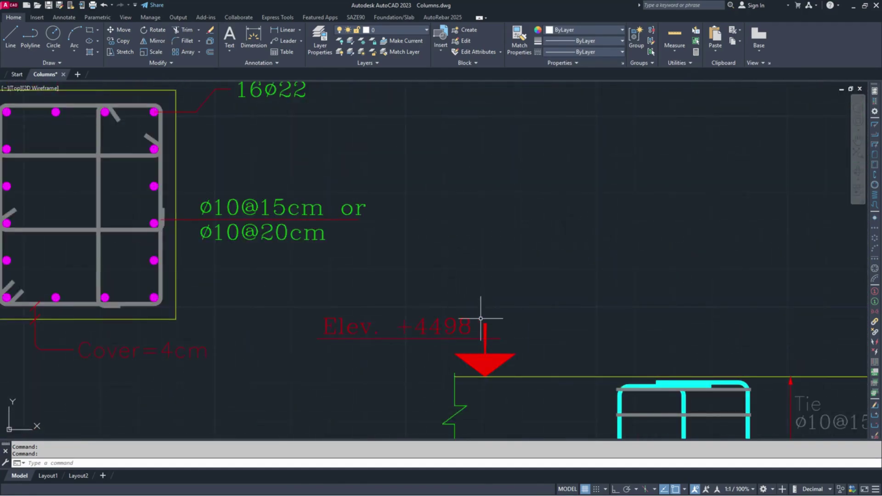
Review the whole row of column details and recheck the floor elevation marks above the column C1 foundation.
scroll(389, 324, down, 8)
scroll(539, 301, up, 1)
scroll(539, 301, down, 2)
scroll(278, 279, up, 2)
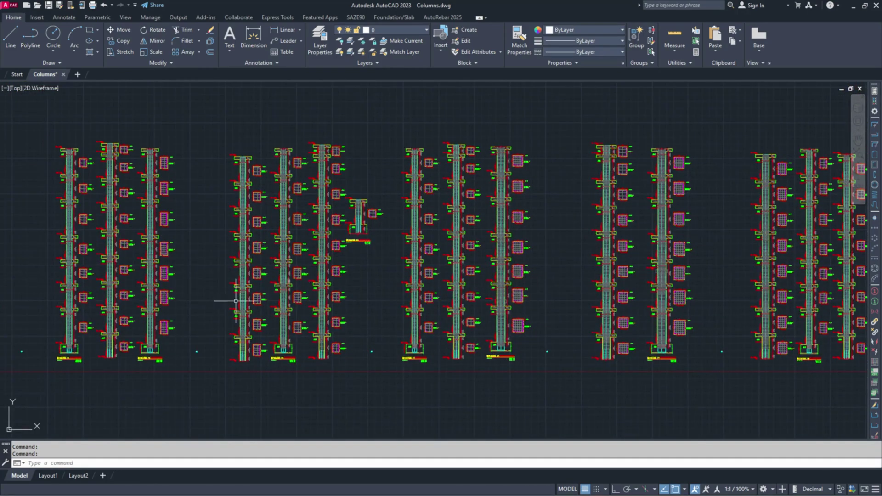
scroll(92, 351, up, 7)
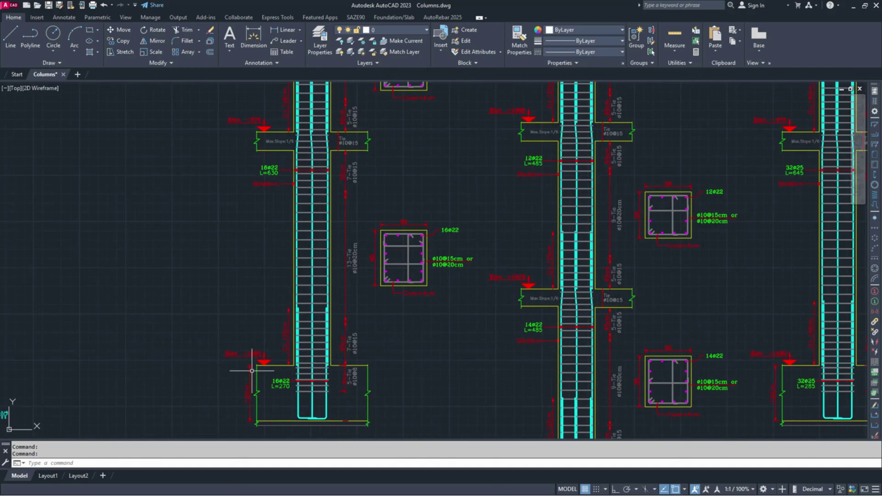
scroll(252, 370, down, 2)
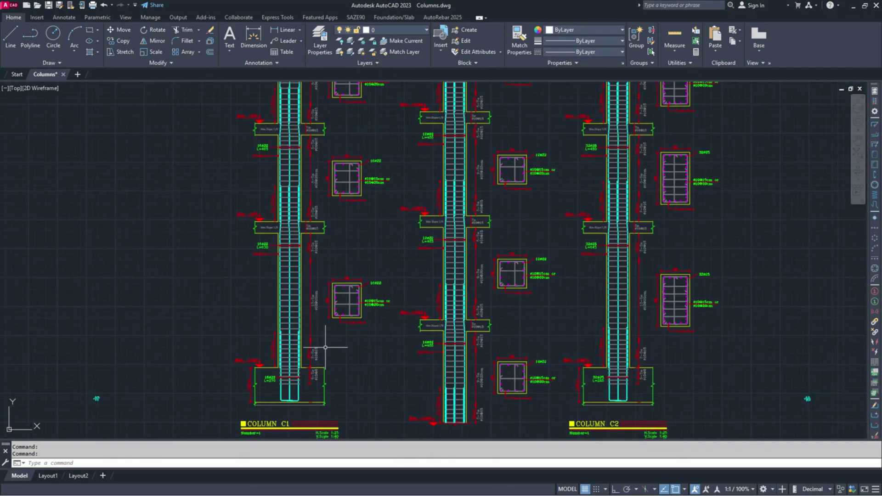
Open Excel with a blank workbook and rename its first sheet as Levels.
key(super)
text(excel)
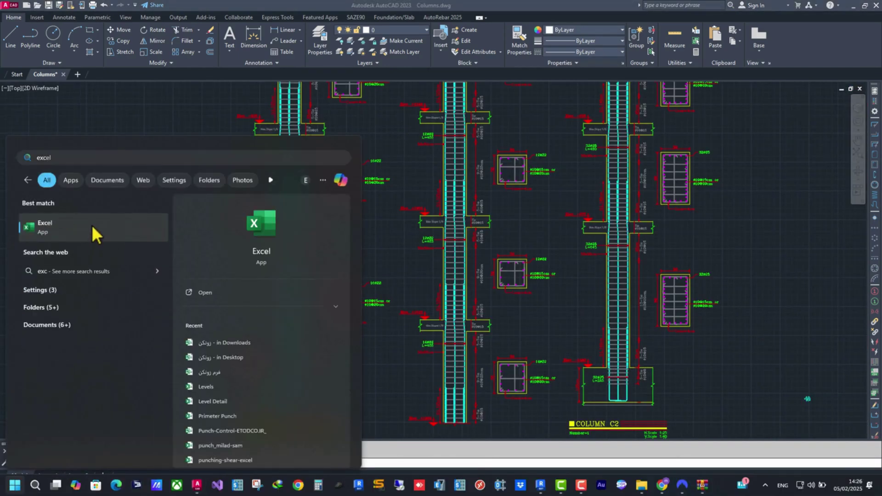
click(92, 224)
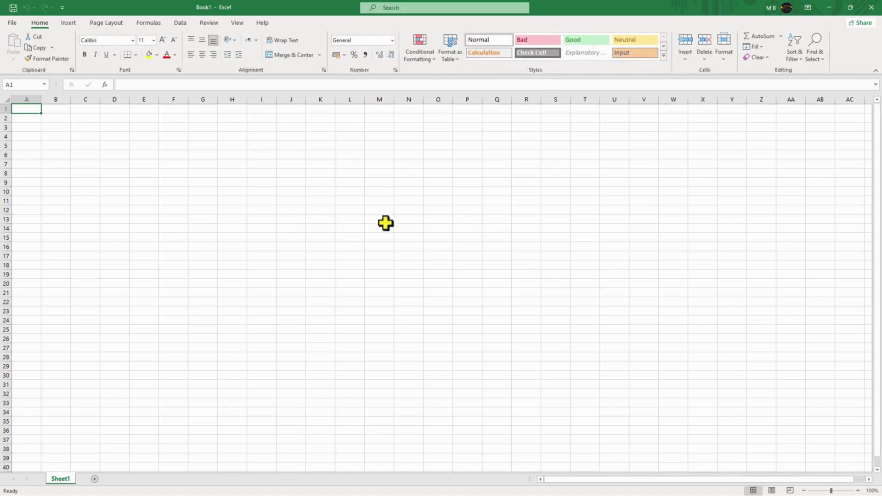
double_click(65, 478)
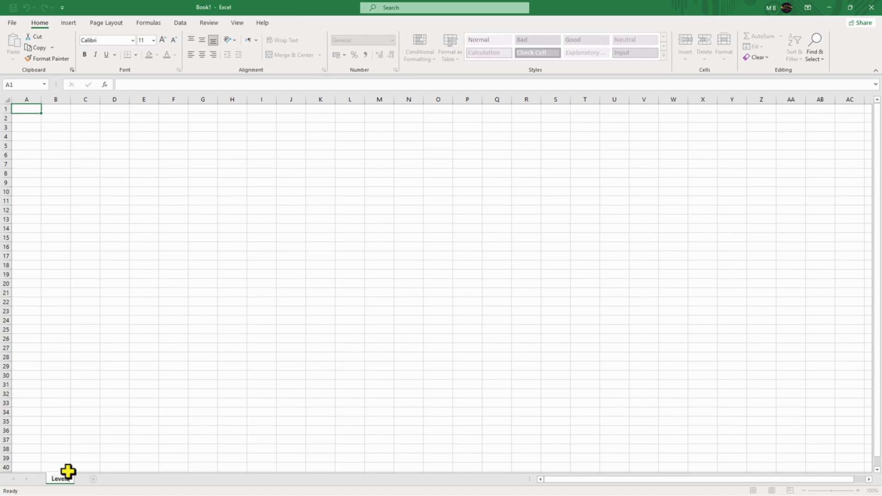
key(Return)
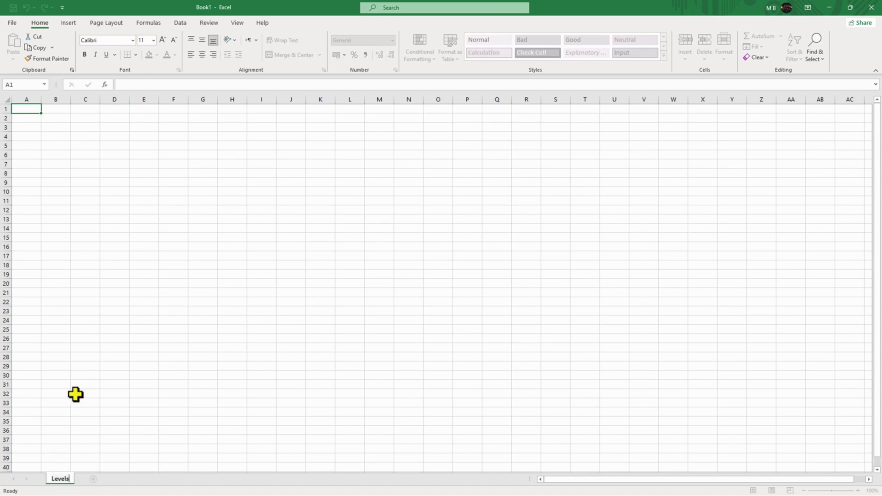
Widen column A and set the font of the whole sheet to Times New Roman.
click(79, 348)
drag(41, 100, 145, 102)
key(ctrl+a)
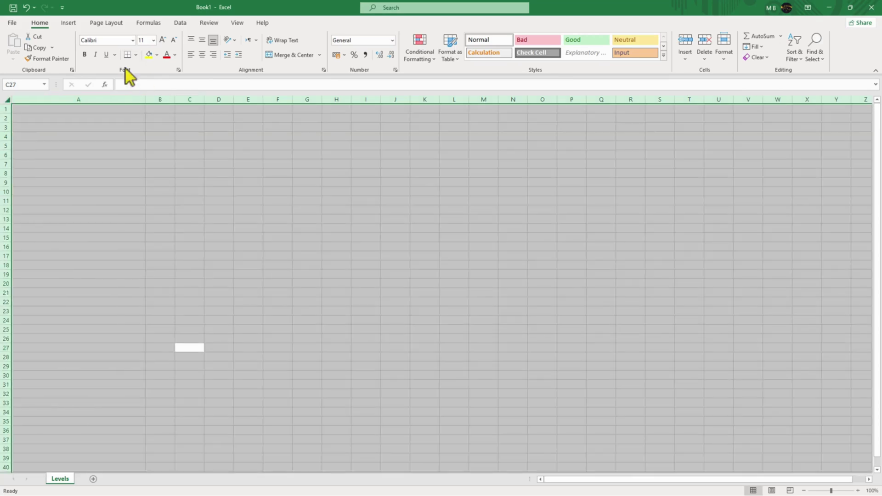
click(133, 40)
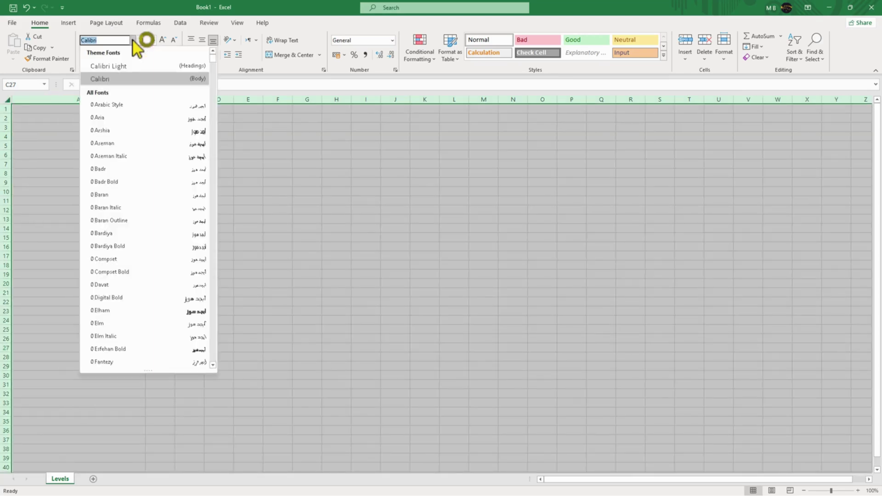
text(Times New Roman)
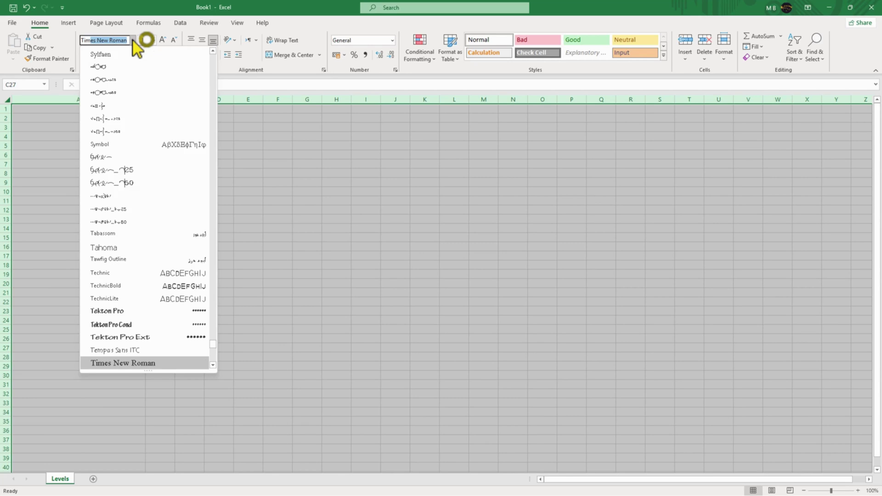
key(Return)
click(152, 163)
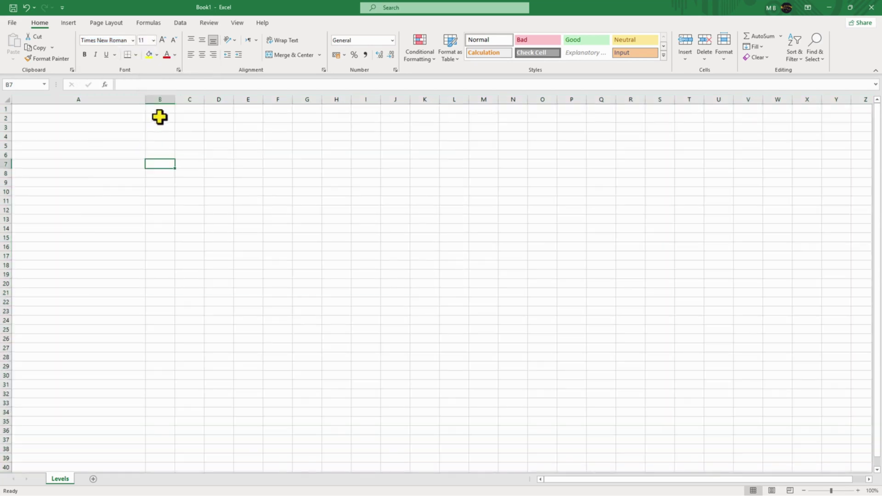
Widen columns A and B and enter the header "Name Levels" in cell A1.
drag(178, 101, 203, 101)
drag(144, 100, 155, 99)
click(96, 109)
text(NAm)
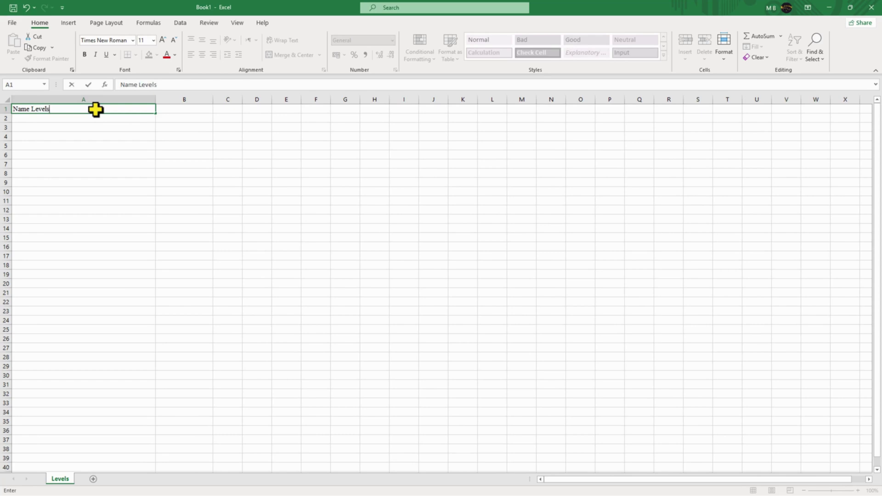
key(Return)
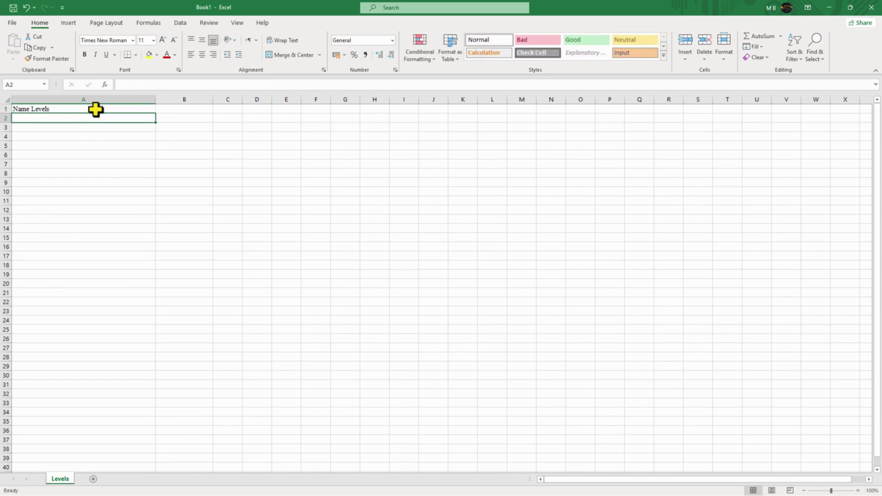
Center the contents of all cells and enter the header "Levels" in cell B1.
key(ctrl+a)
click(205, 56)
click(90, 113)
click(179, 111)
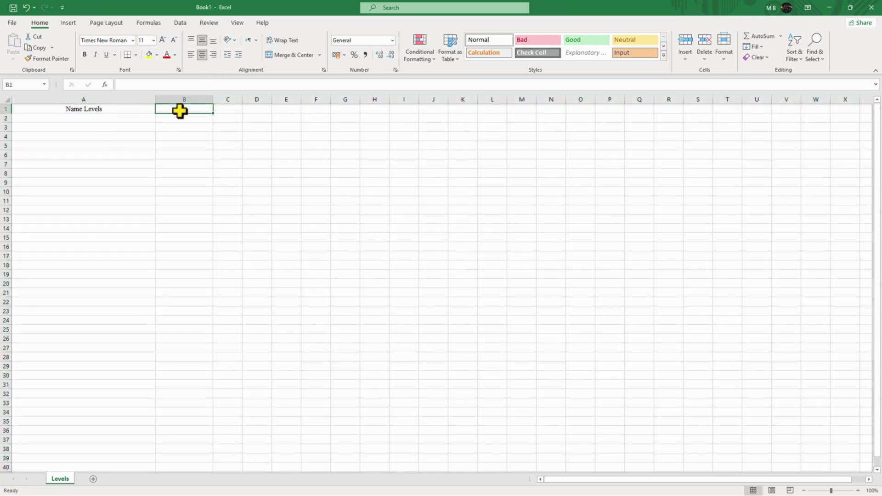
text(Levels)
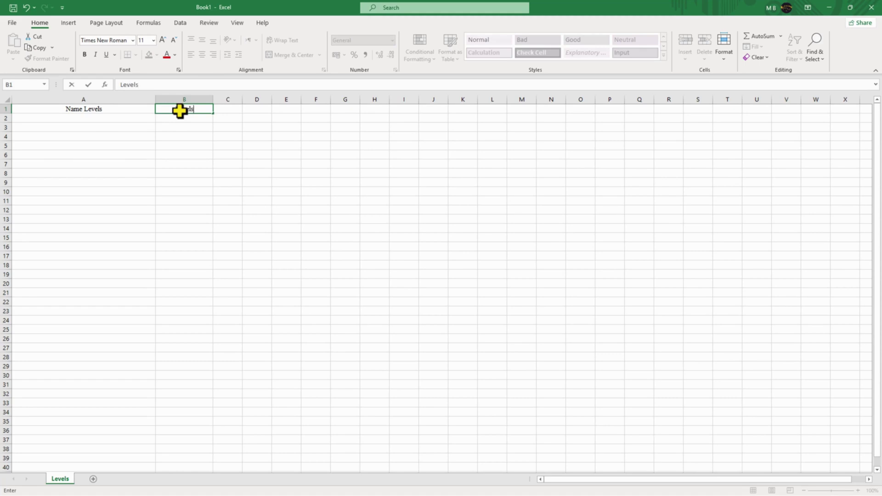
key(Return)
key(Left)
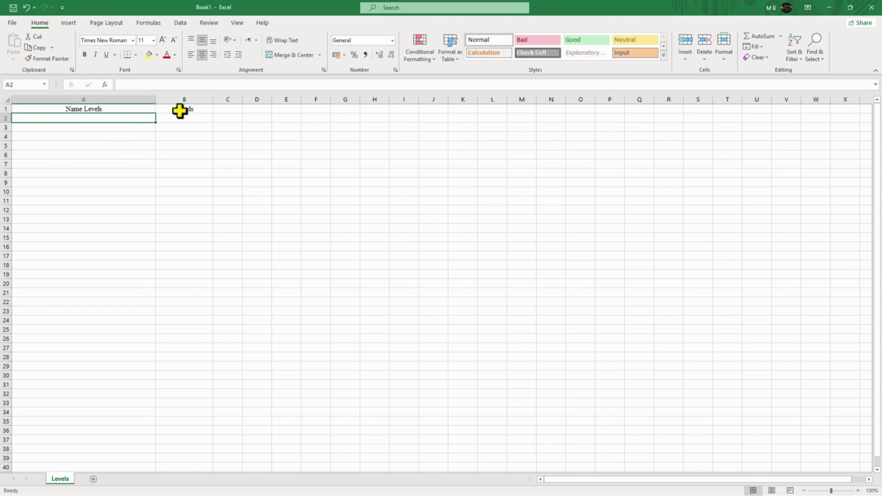
text(B)
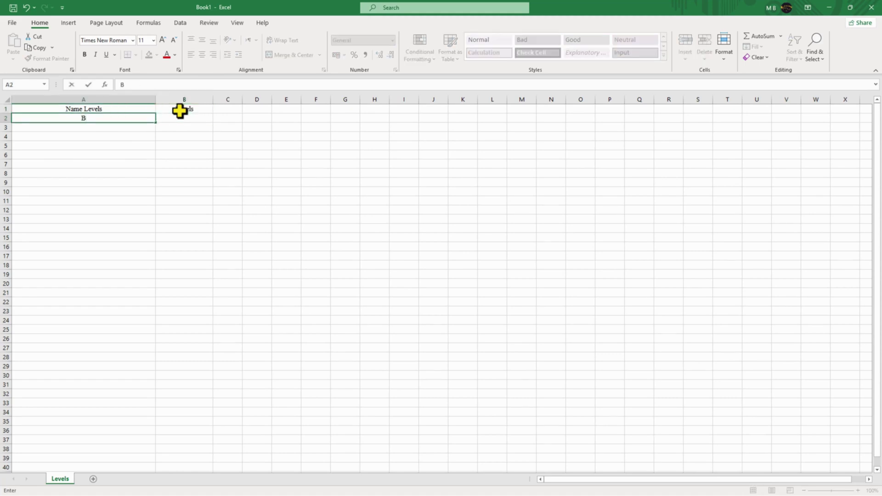
key(Escape)
Switch to the AutoCAD drawing and examine the elevation marks around ground level on the column C1 detail.
key(alt+Tab)
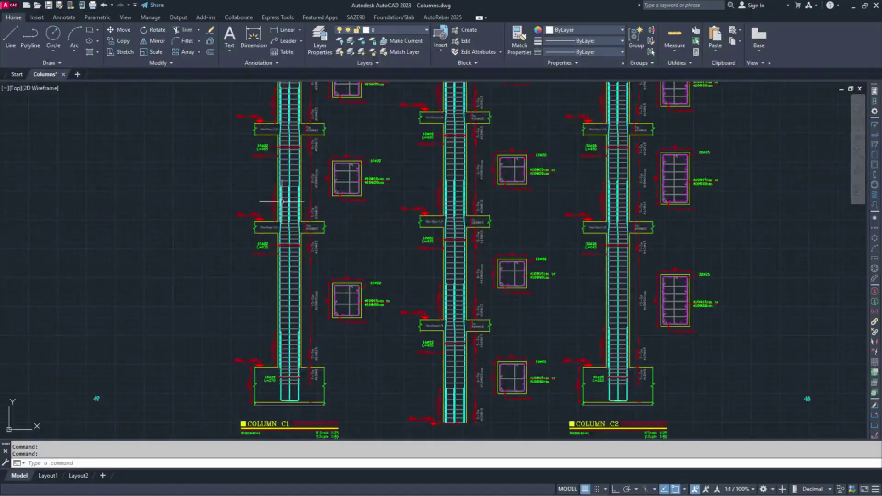
scroll(274, 206, down, 2)
scroll(305, 261, up, 8)
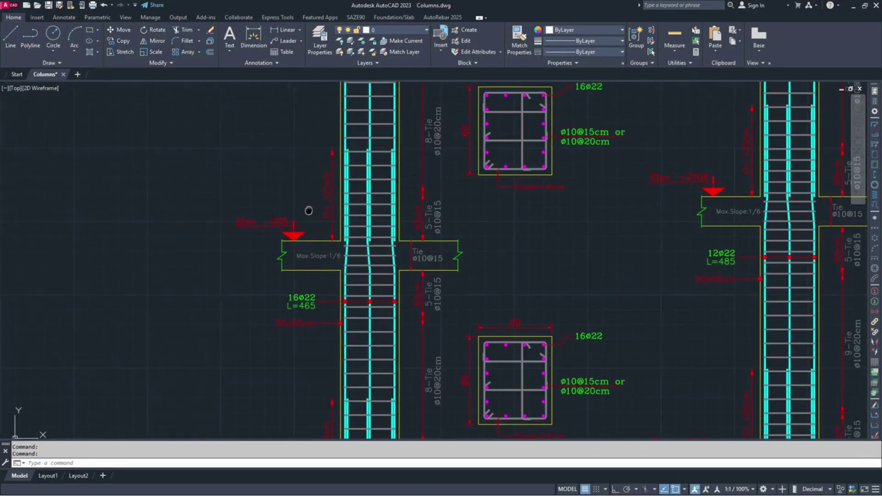
scroll(346, 316, down, 4)
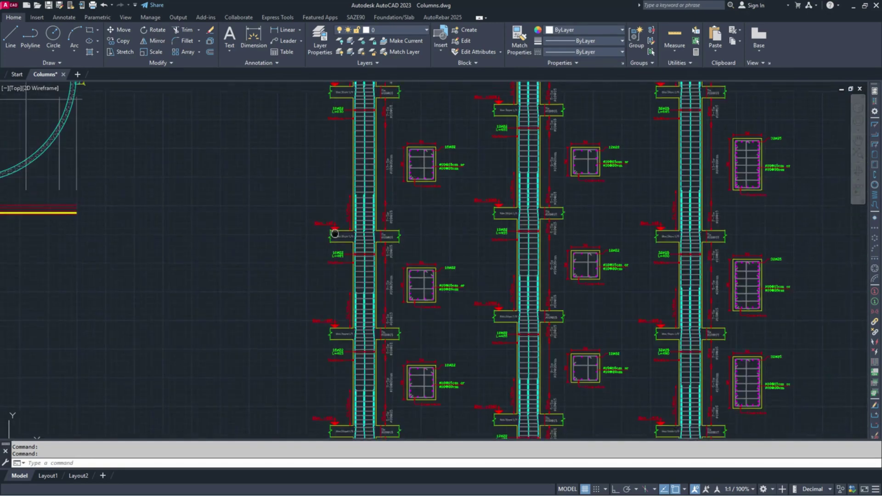
scroll(339, 220, up, 4)
scroll(304, 205, down, 2)
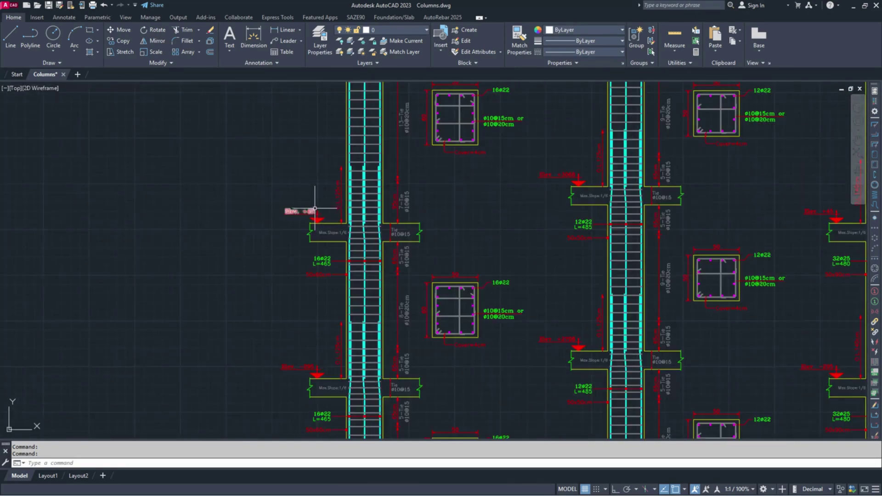
drag(345, 229, 315, 134)
scroll(297, 129, up, 4)
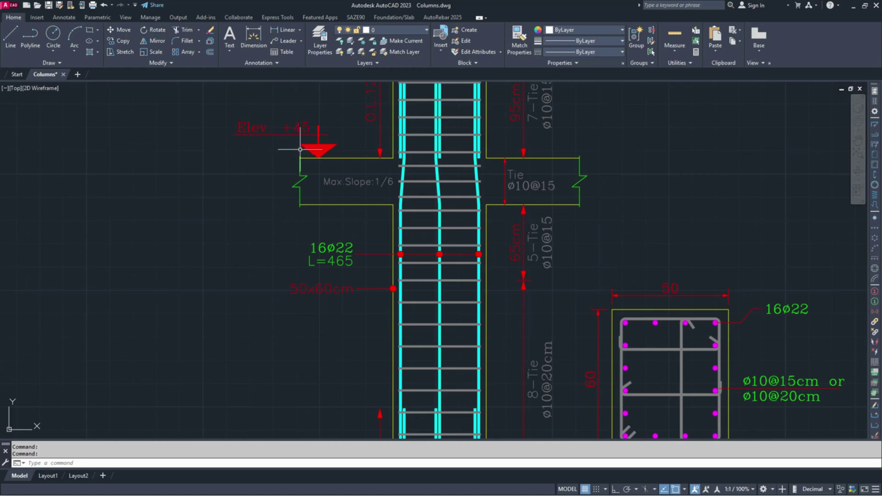
scroll(303, 140, down, 4)
scroll(302, 135, up, 4)
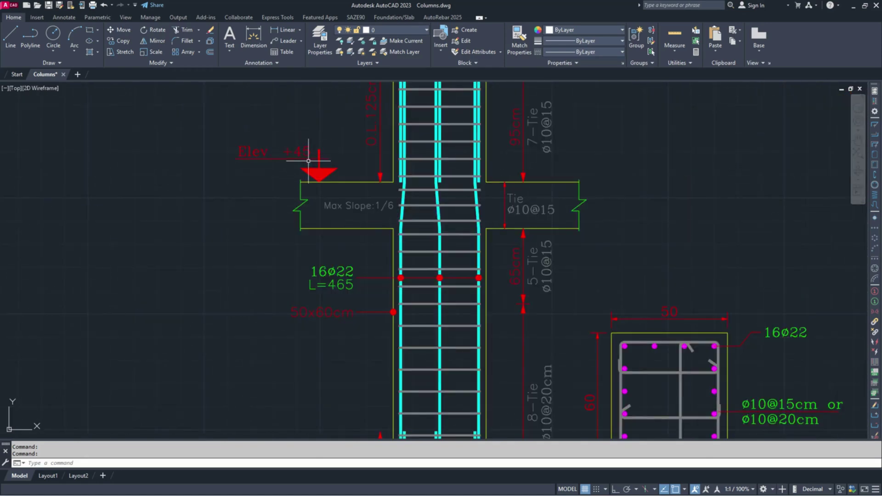
scroll(330, 295, down, 4)
scroll(345, 144, up, 3)
scroll(344, 144, down, 3)
Trace the basement elevation marks on the column C1 detail down to its foundation.
drag(331, 179, 342, 215)
mouse_move(359, 290)
mouse_down()
mouse_move(336, 307)
mouse_move(335, 293)
mouse_up()
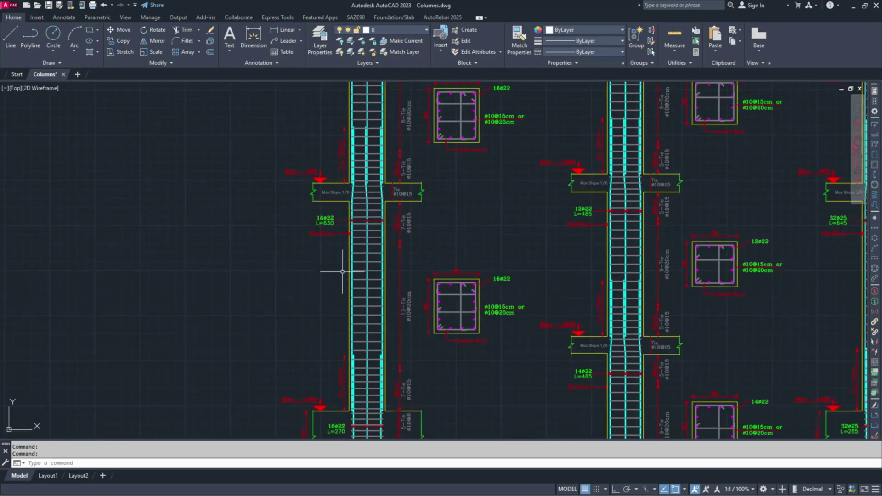
scroll(336, 250, down, 2)
scroll(323, 276, down, 1)
scroll(322, 277, down, 5)
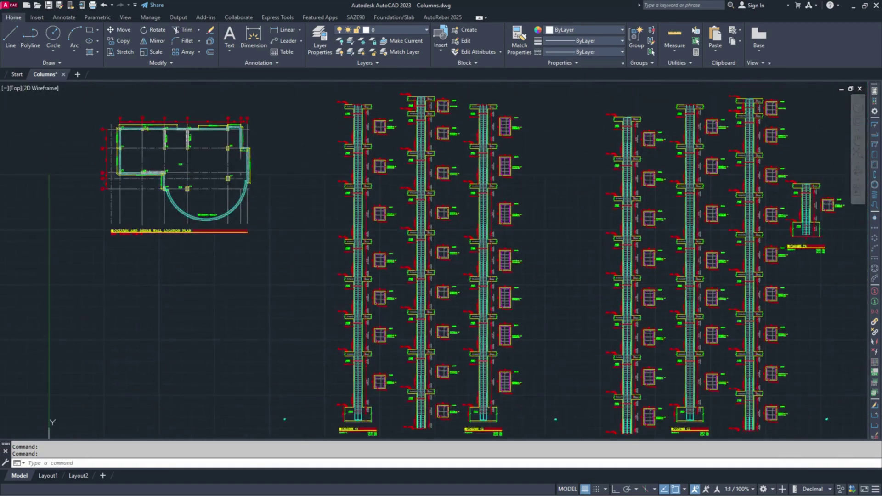
scroll(353, 193, up, 8)
mouse_move(327, 325)
mouse_down()
mouse_move(322, 161)
mouse_move(309, 176)
mouse_up()
drag(331, 309, 347, 104)
drag(327, 310, 315, 89)
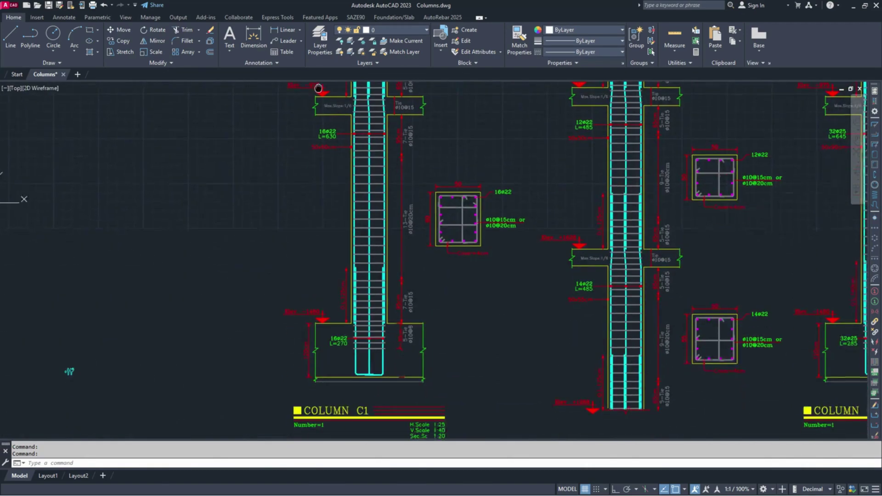
drag(290, 388, 287, 310)
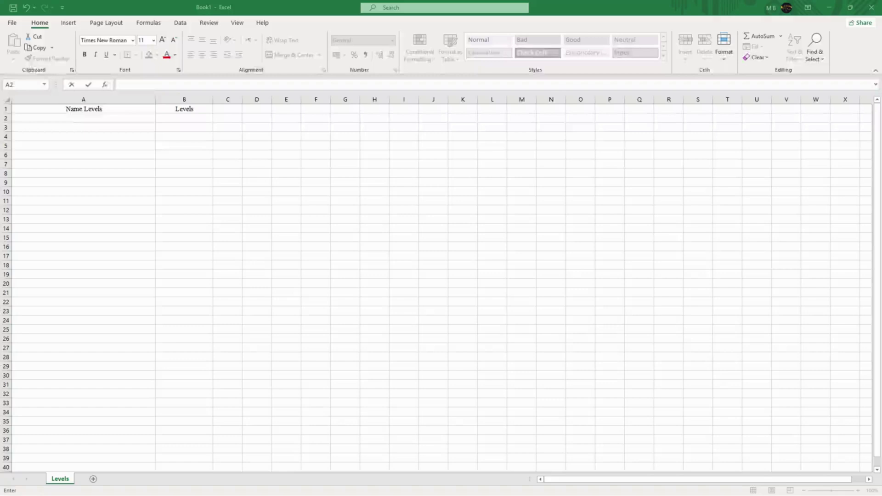
Return to Excel and list the basement level names B4, B3, B2 and B1 in cells A2 to A5.
key(Return)
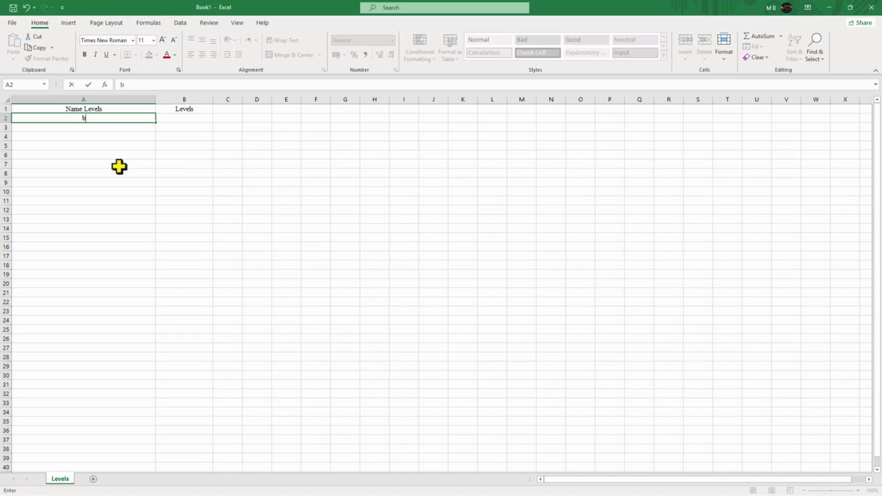
key(Caps_Lock)
text(V)
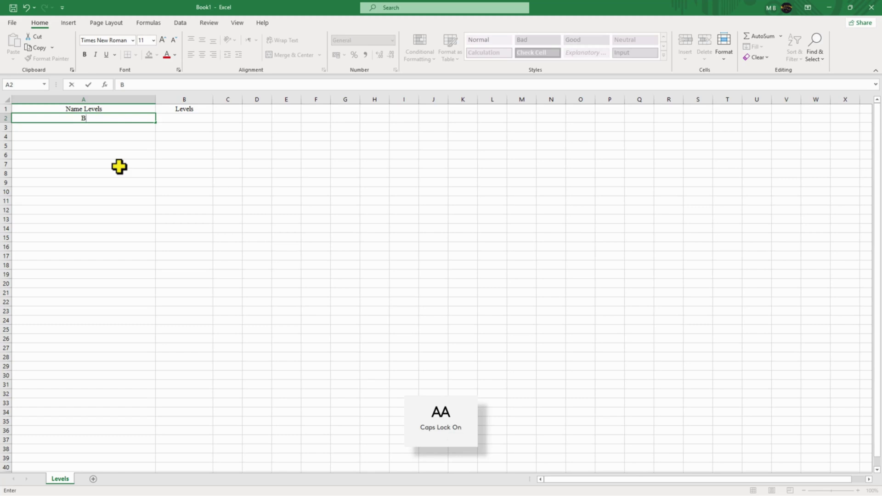
text(4)
key(Return)
text(B)
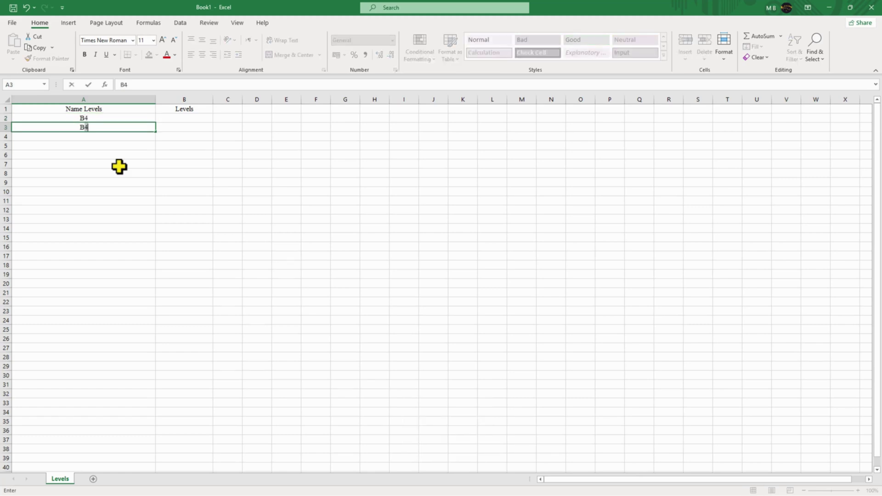
click(119, 167)
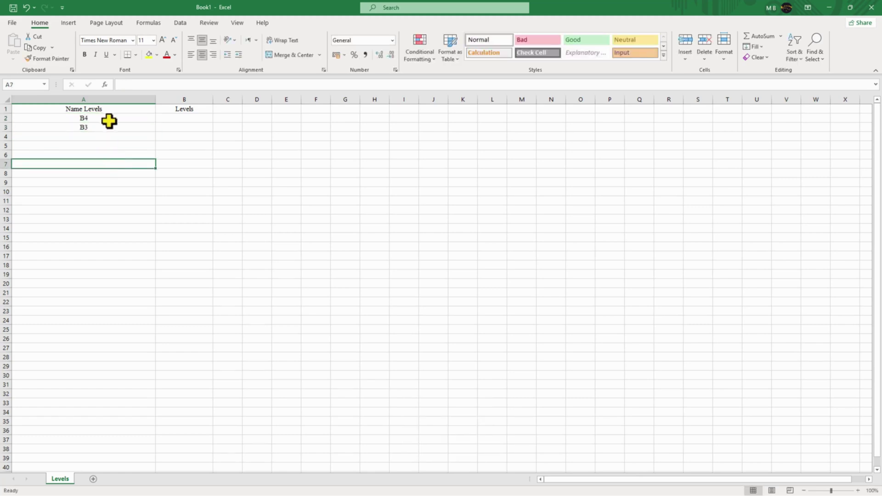
drag(109, 121, 112, 131)
drag(157, 134, 156, 147)
Enter the ground floor name "G.F" in cell A6.
click(97, 158)
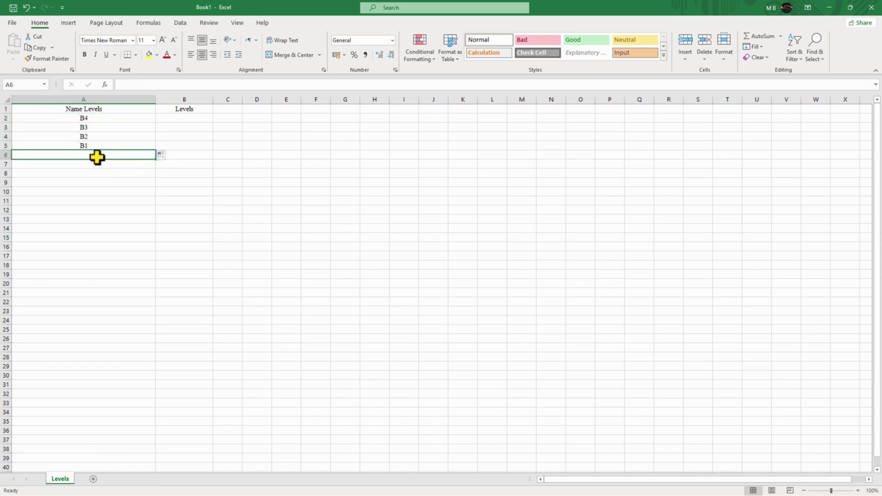
text(G.F)
key(Return)
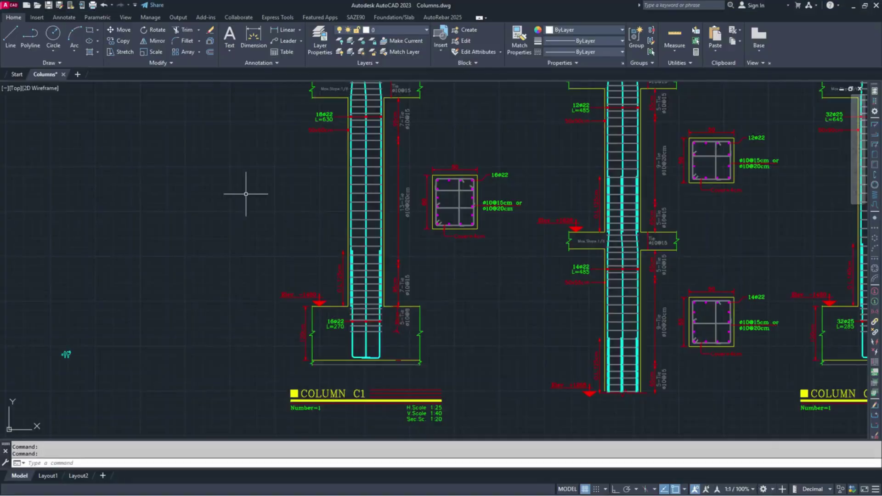
Switch to the AutoCAD drawing and compare the floor elevation marks of neighbouring tall columns.
scroll(244, 191, down, 5)
scroll(314, 306, up, 5)
scroll(314, 306, up, 5)
scroll(293, 139, down, 2)
scroll(309, 236, up, 3)
scroll(287, 423, down, 3)
scroll(252, 339, up, 3)
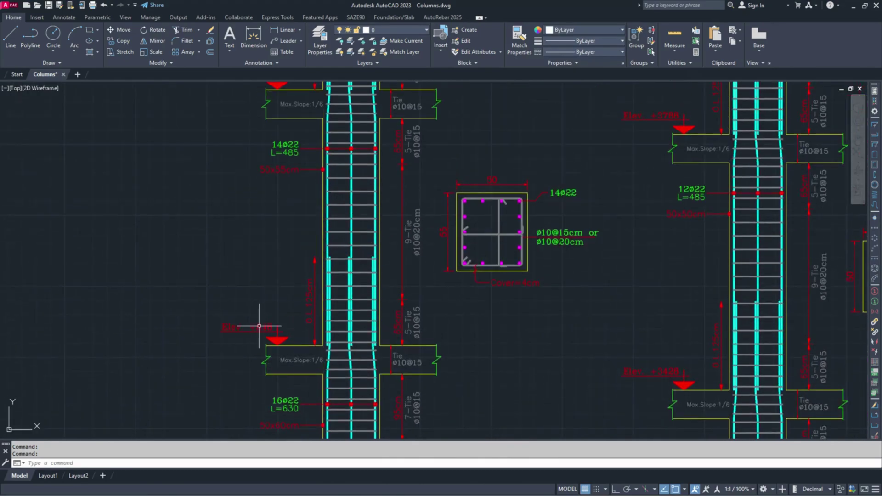
scroll(296, 240, down, 5)
scroll(146, 168, up, 6)
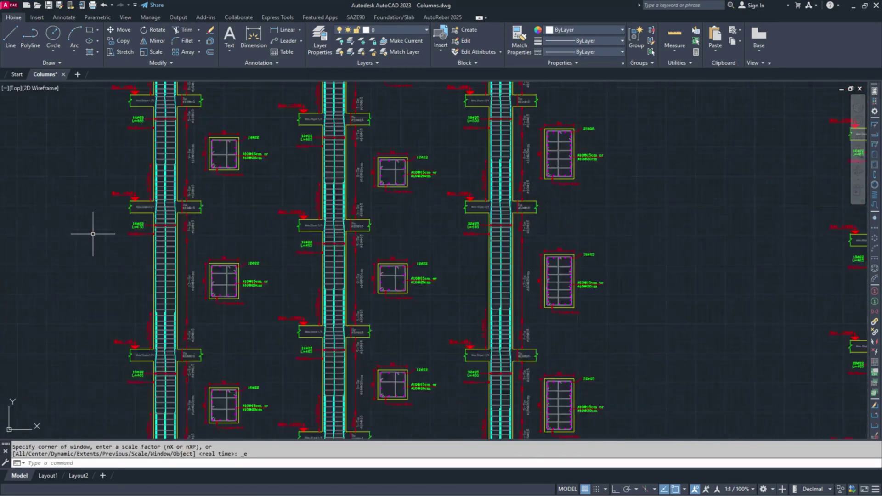
Examine the elevation marks of columns C1, C2 and the column between them down to their bases.
scroll(244, 338, up, 3)
scroll(309, 188, down, 2)
scroll(309, 188, up, 2)
scroll(305, 246, down, 1)
scroll(317, 190, down, 2)
scroll(336, 272, up, 2)
scroll(342, 262, down, 4)
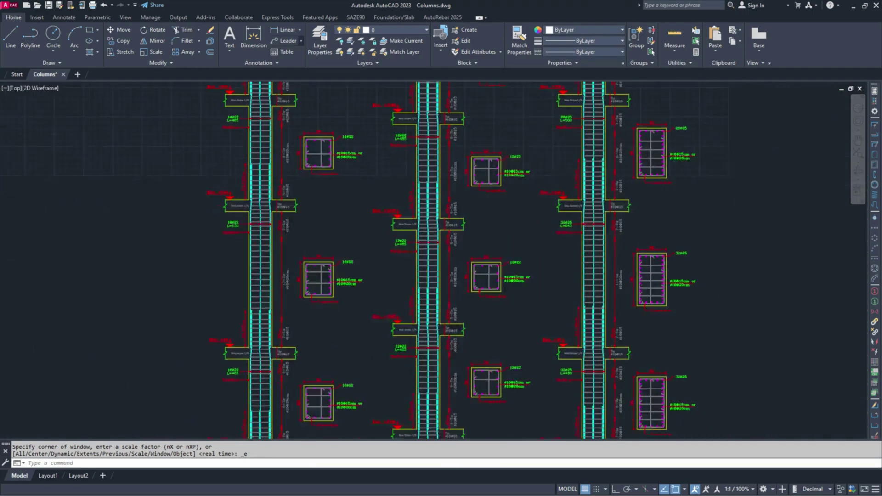
scroll(342, 262, up, 4)
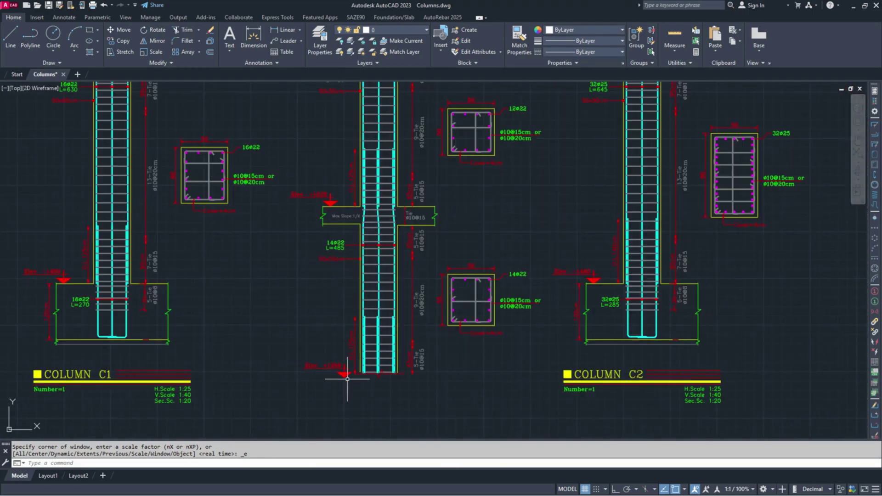
scroll(344, 257, down, 2)
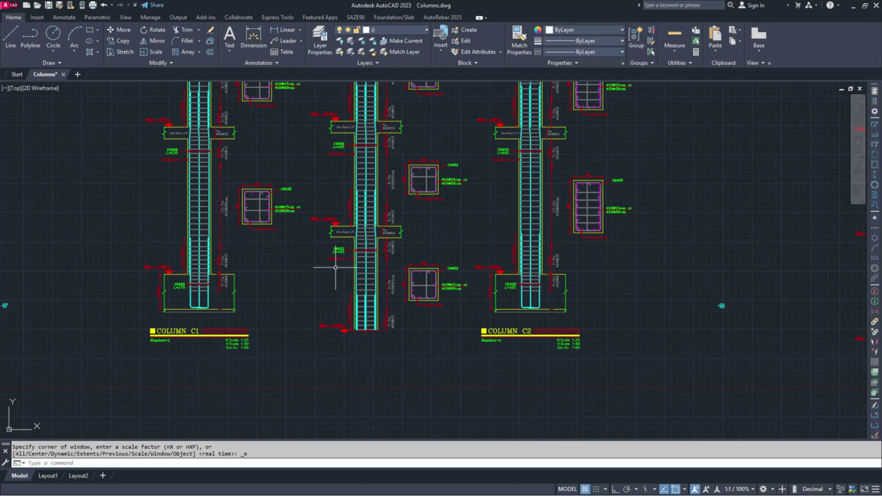
Trace the floor elevation marks of the column between C1 and C2 from its base up to its top.
drag(340, 219, 382, 406)
scroll(349, 322, down, 2)
drag(301, 151, 326, 339)
scroll(313, 173, up, 4)
scroll(312, 192, down, 4)
drag(349, 390, 276, 173)
drag(329, 363, 268, 166)
scroll(270, 165, up, 2)
drag(275, 135, 292, 239)
drag(287, 167, 297, 377)
scroll(296, 339, up, 6)
scroll(297, 267, down, 2)
drag(305, 238, 308, 412)
mouse_move(268, 193)
mouse_down()
mouse_move(290, 282)
mouse_move(305, 173)
mouse_move(295, 358)
mouse_move(308, 161)
mouse_up()
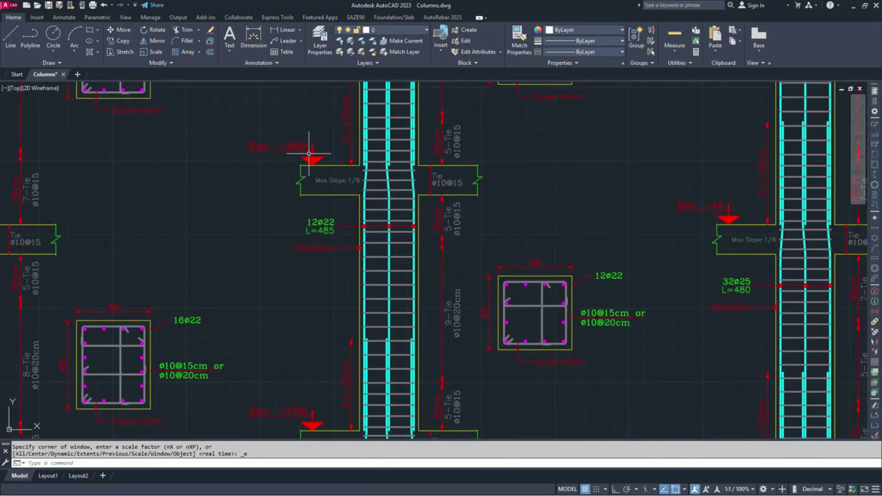
drag(289, 125, 270, 170)
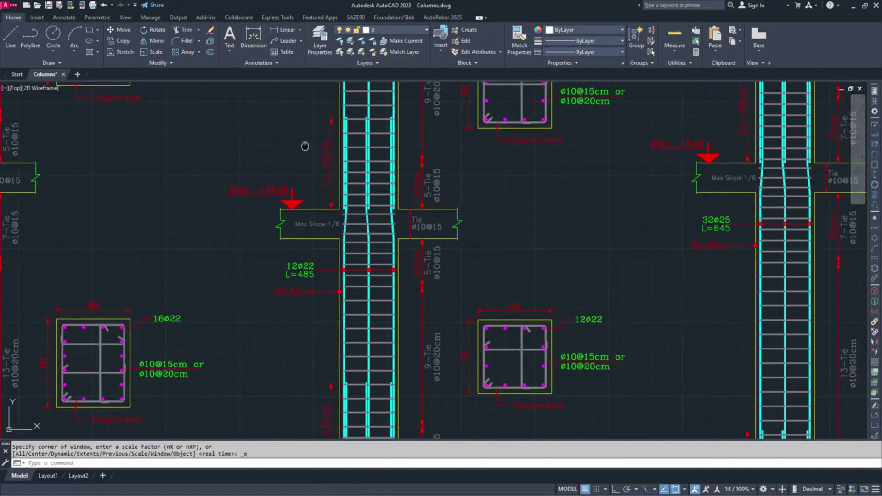
scroll(299, 187, down, 4)
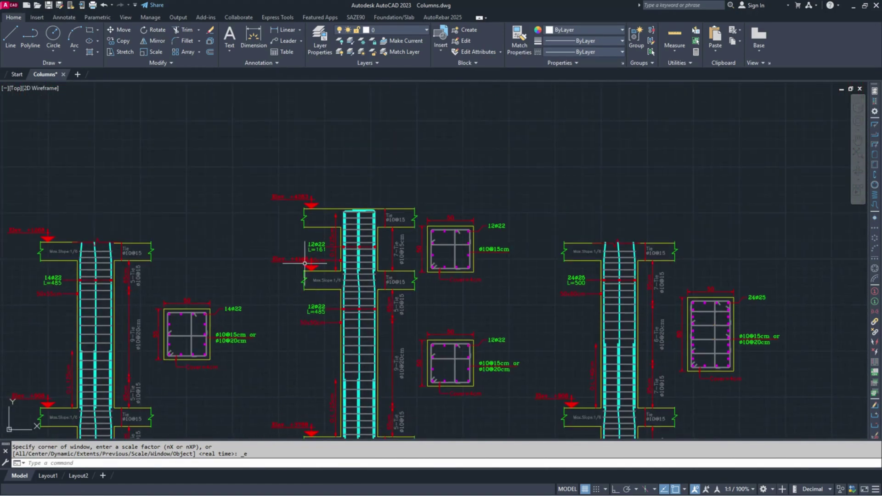
scroll(312, 272, up, 6)
drag(297, 206, 291, 249)
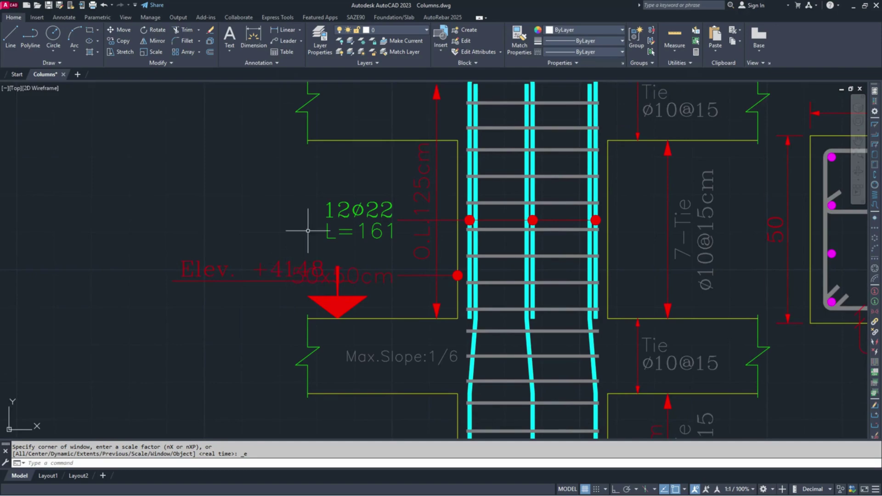
scroll(291, 250, down, 2)
scroll(331, 187, down, 8)
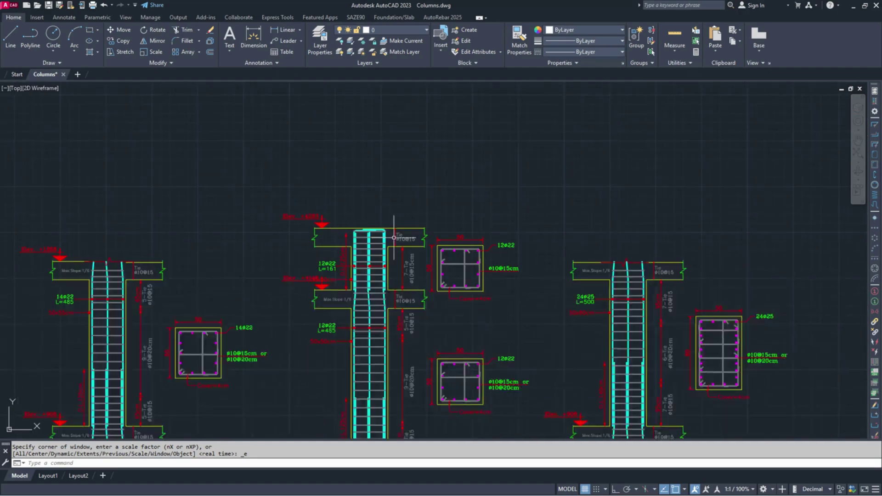
Examine the elevation marks of the short columns drawn around the C9 and C10 details.
drag(376, 268, 349, 235)
scroll(521, 311, up, 4)
drag(614, 329, 539, 322)
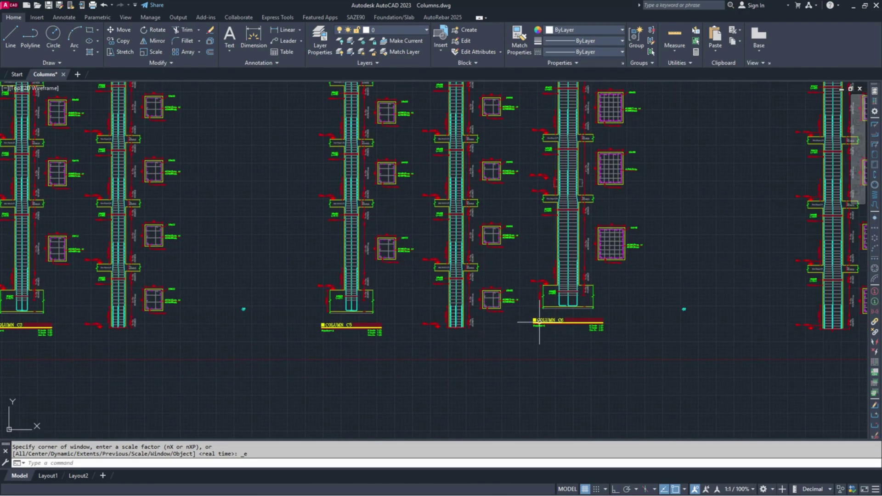
scroll(236, 305, down, 3)
scroll(508, 247, up, 8)
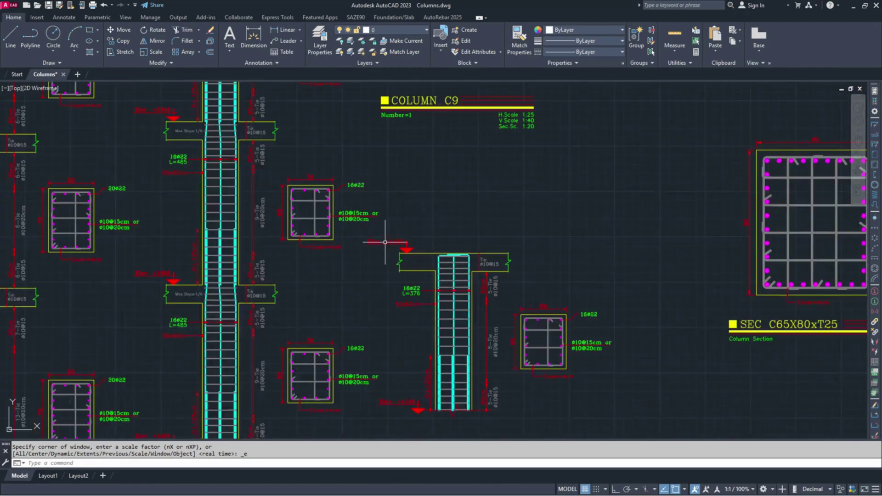
scroll(442, 240, down, 4)
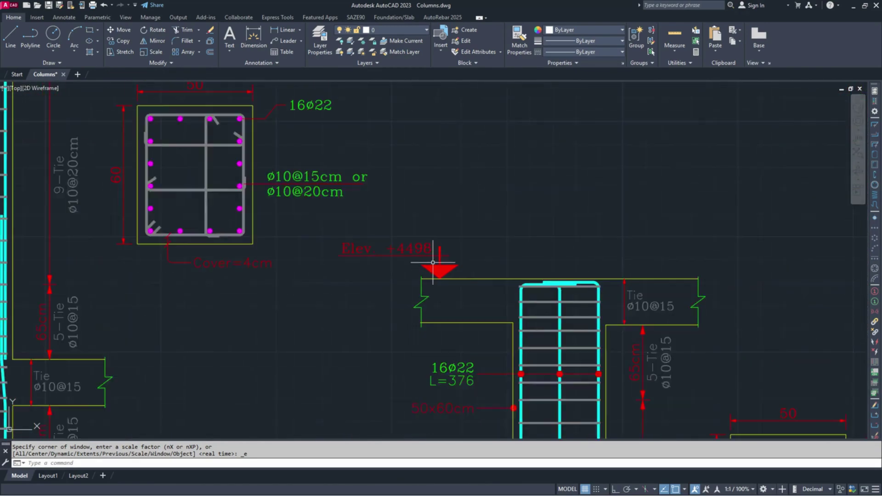
scroll(423, 282, up, 4)
scroll(423, 281, down, 2)
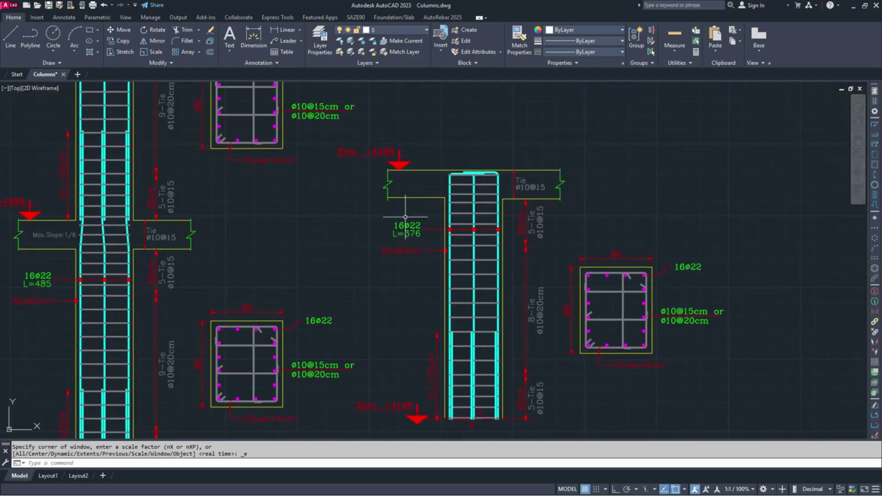
scroll(403, 221, down, 2)
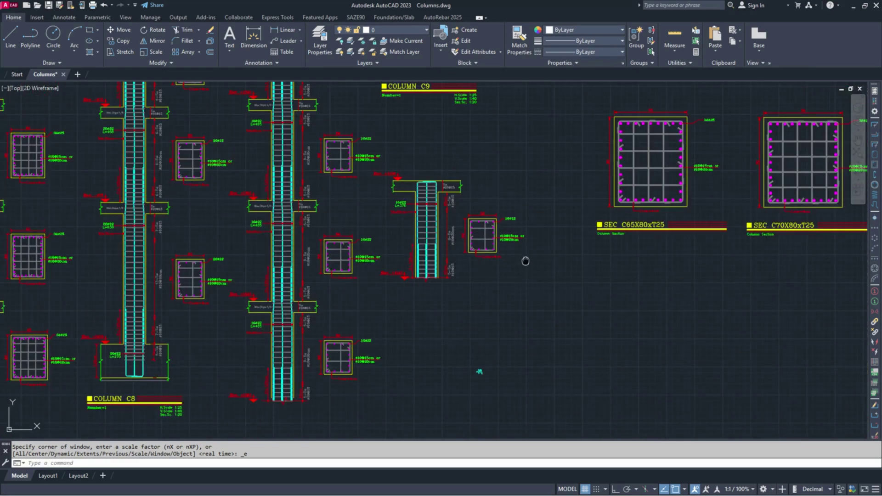
scroll(359, 202, up, 6)
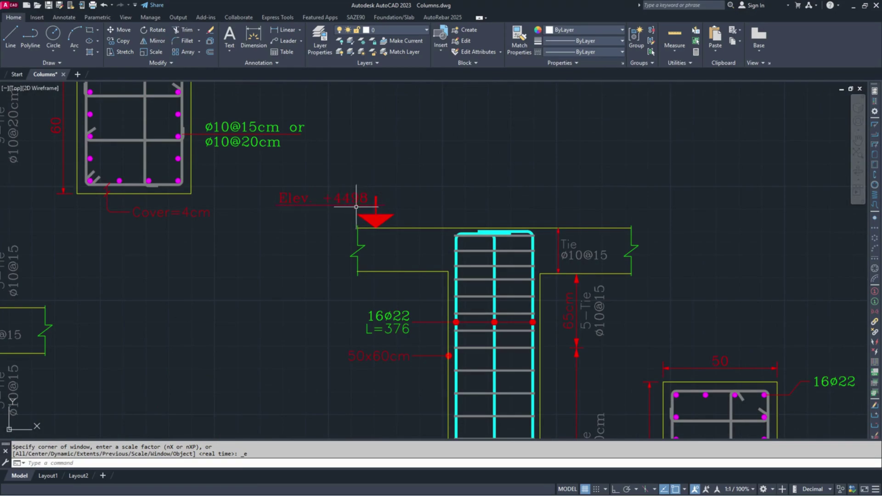
scroll(365, 205, down, 6)
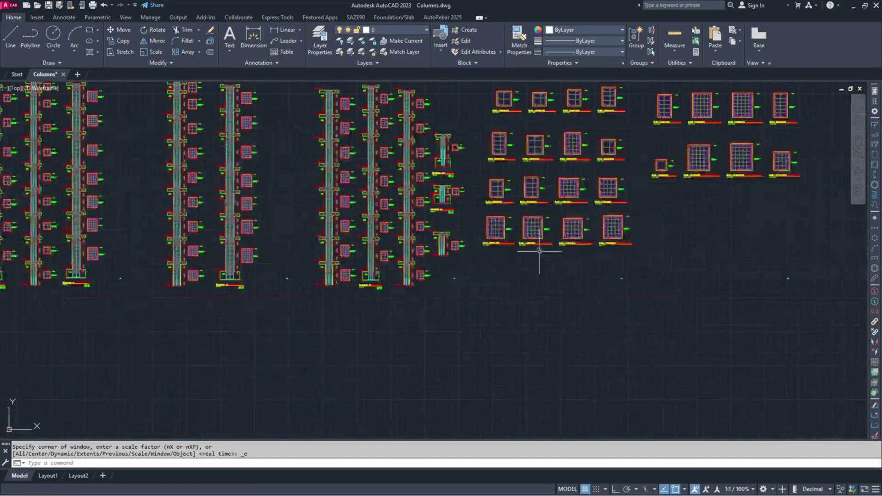
scroll(405, 244, up, 6)
scroll(404, 243, down, 2)
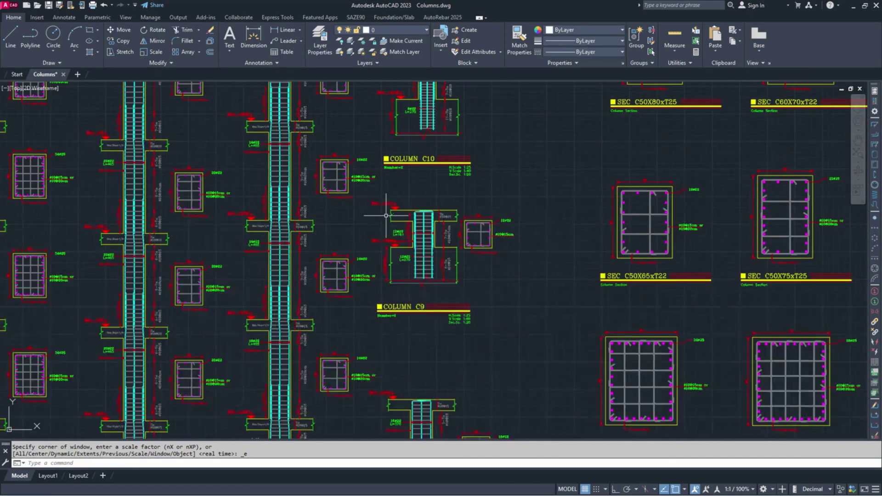
scroll(404, 244, down, 1)
scroll(418, 87, up, 4)
scroll(417, 87, down, 4)
Return to Excel, enter Story1 in cell A7 and fill the story series down to cell A19.
key(alt+Tab)
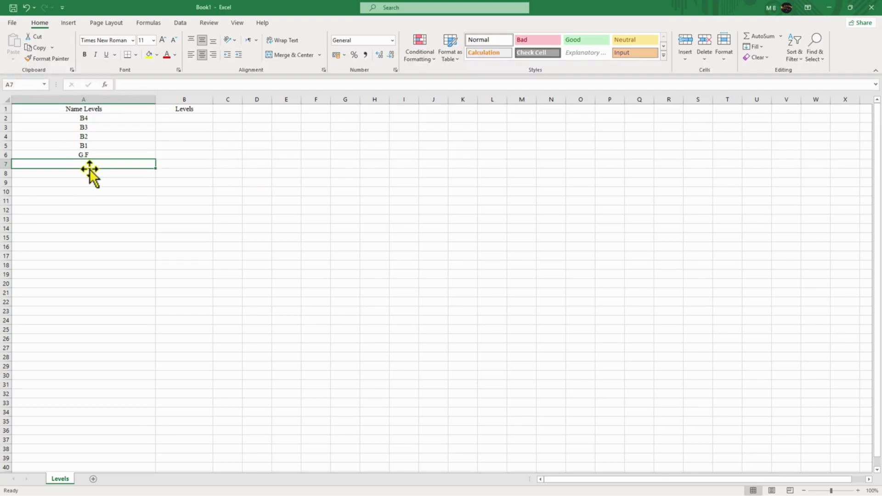
text(ST)
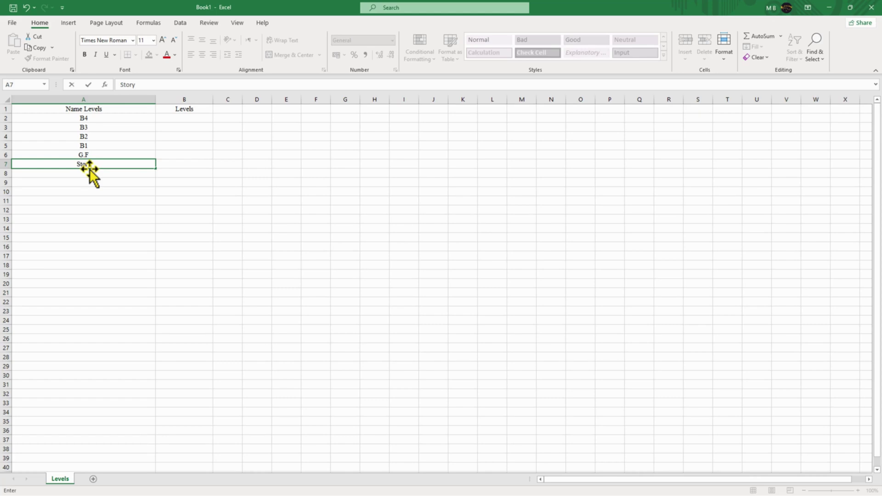
key(Return)
key(Up)
double_click(114, 164)
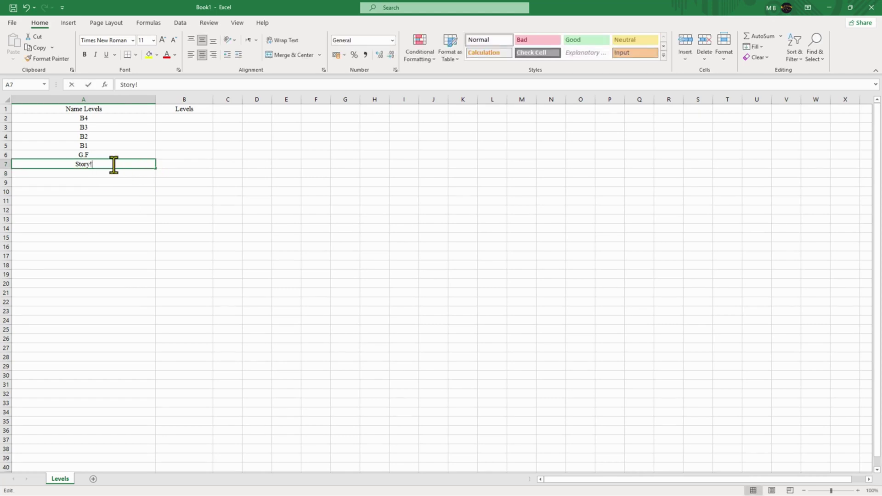
key(Return)
key(Up)
drag(155, 169, 65, 274)
Replace the level name in cell A19 with PENT.
double_click(109, 275)
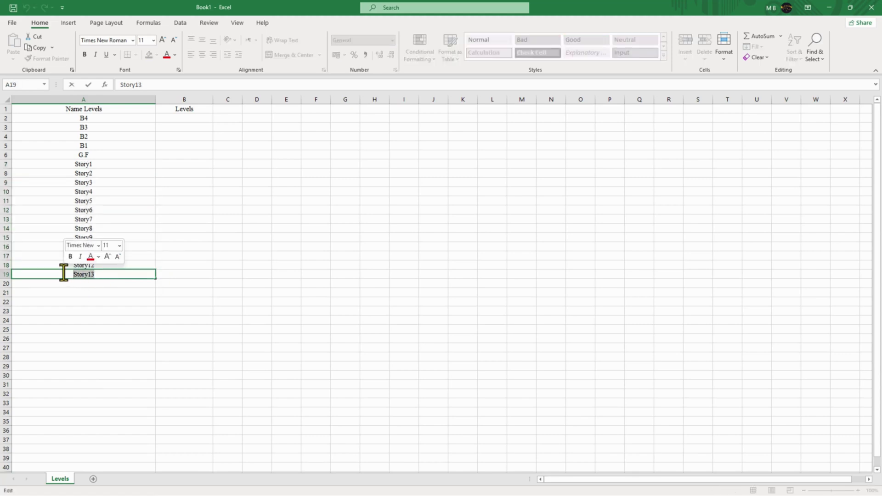
text(uP)
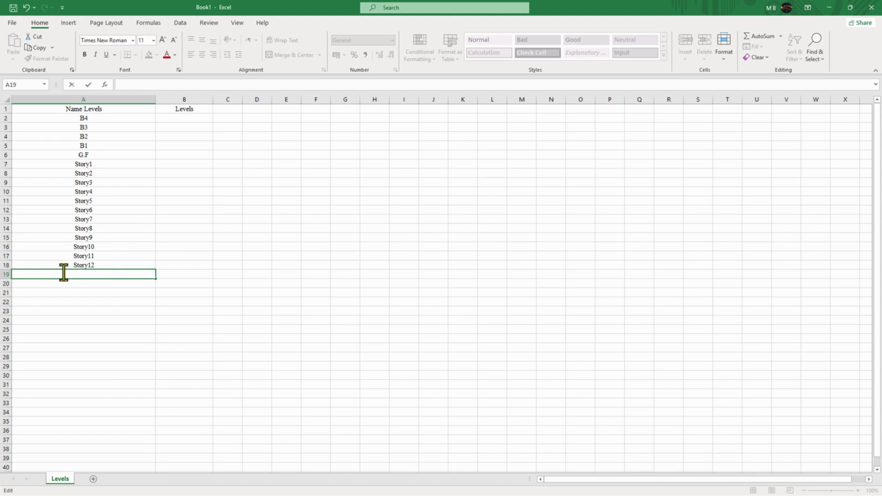
text(ENT)
key(Return)
Name the two levels below PENT in the list's order: ROOF in cell A17 and UPPER ROOF in cell A18.
key(Up)
key(Up)
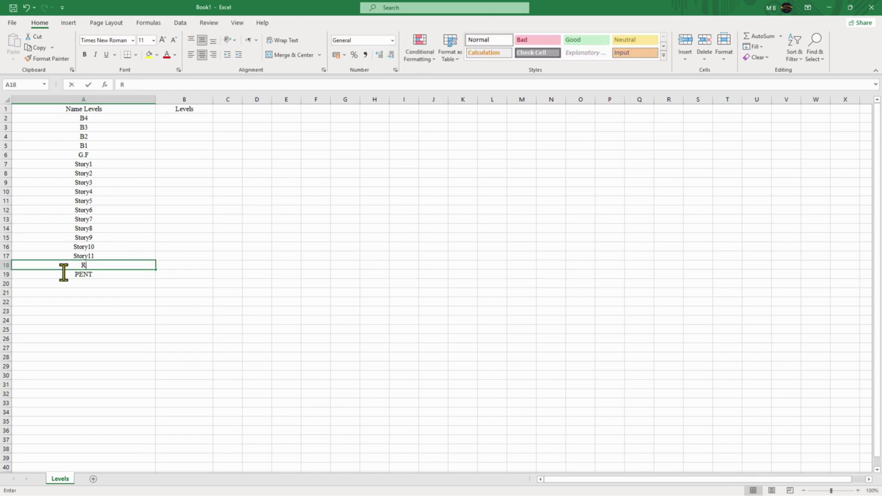
text(RO)
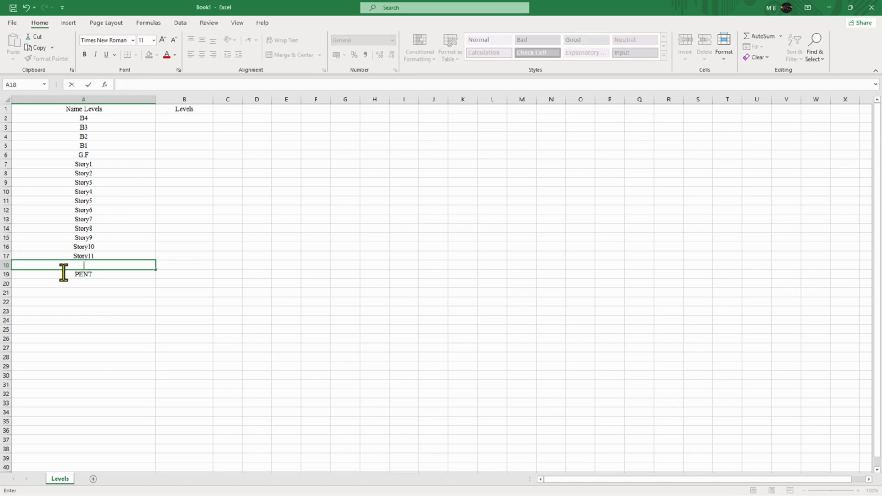
key(ctrl+Return)
key(Up)
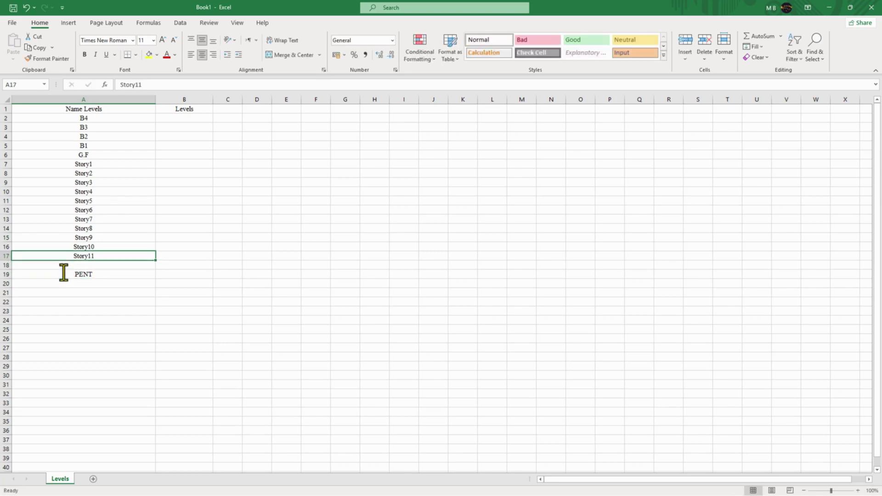
text(RO)
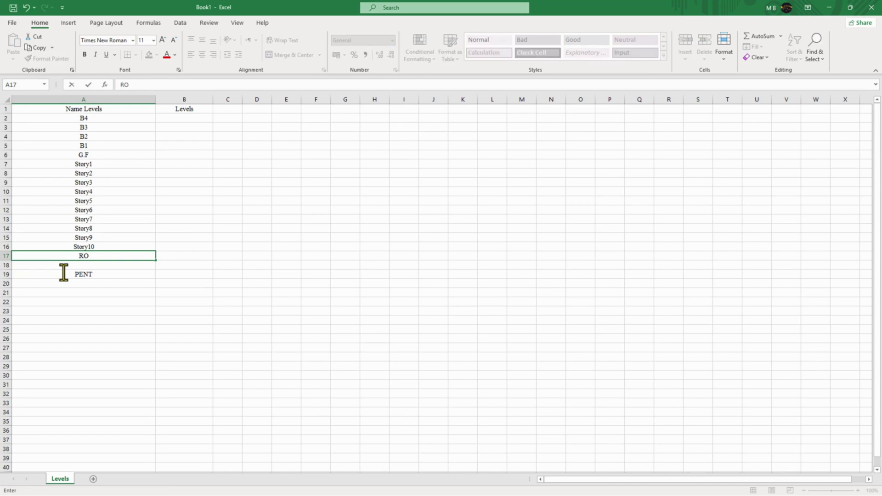
text(OF)
key(Return)
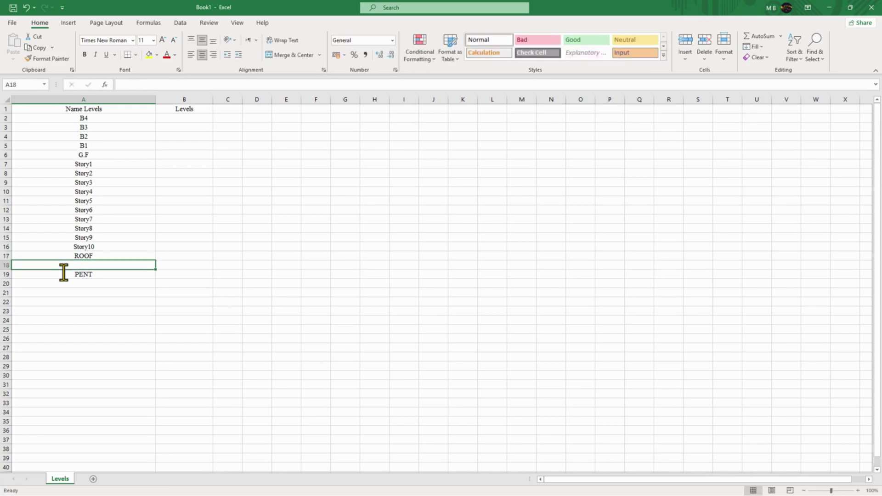
text(UPPER ROOF)
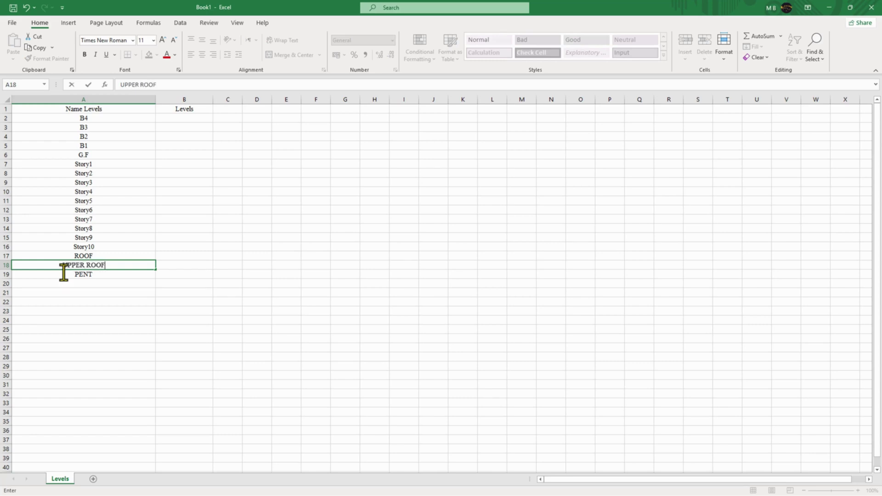
key(Return)
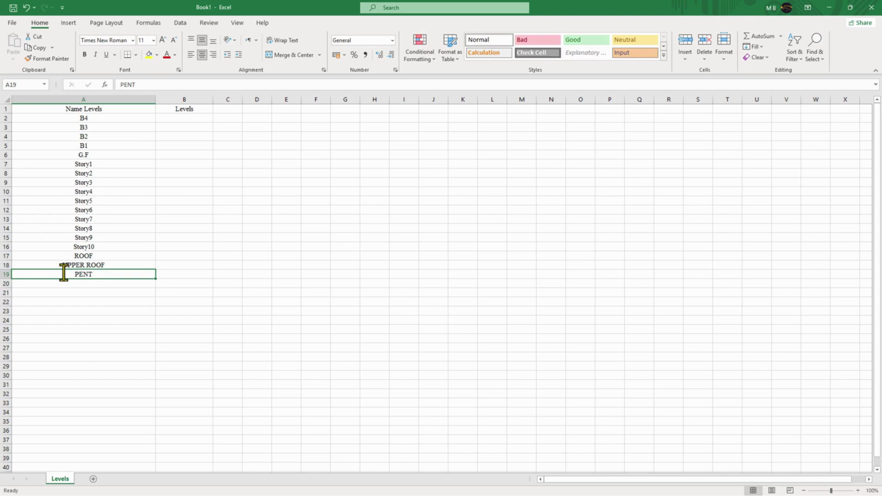
Read the column's base elevation in the AutoCAD drawing and enter -14800 in Excel cell B2 as the B4 level.
click(188, 121)
key(alt+Tab)
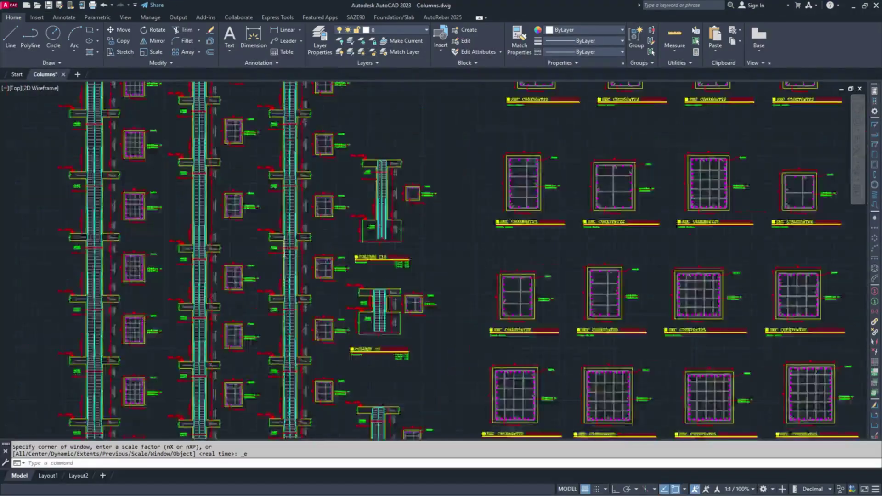
drag(345, 243, 516, 170)
drag(119, 323, 510, 338)
drag(187, 331, 535, 346)
drag(223, 354, 449, 360)
scroll(312, 331, up, 8)
key(alt+Tab)
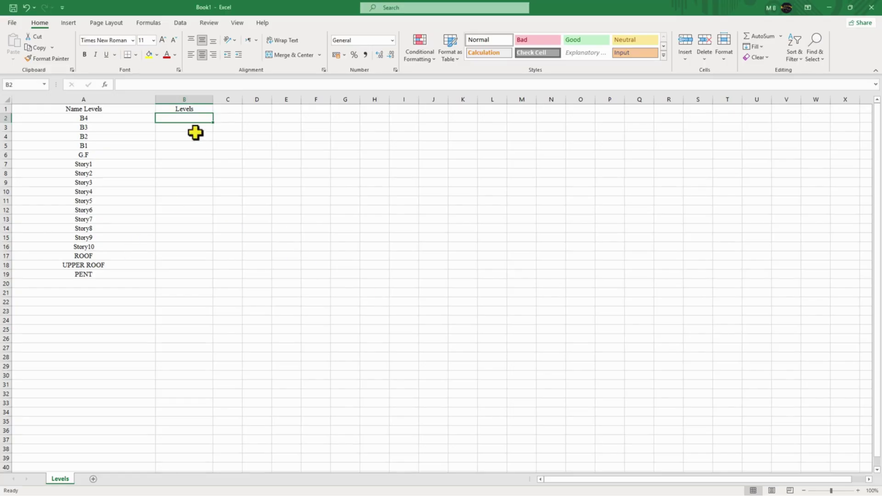
text(=)
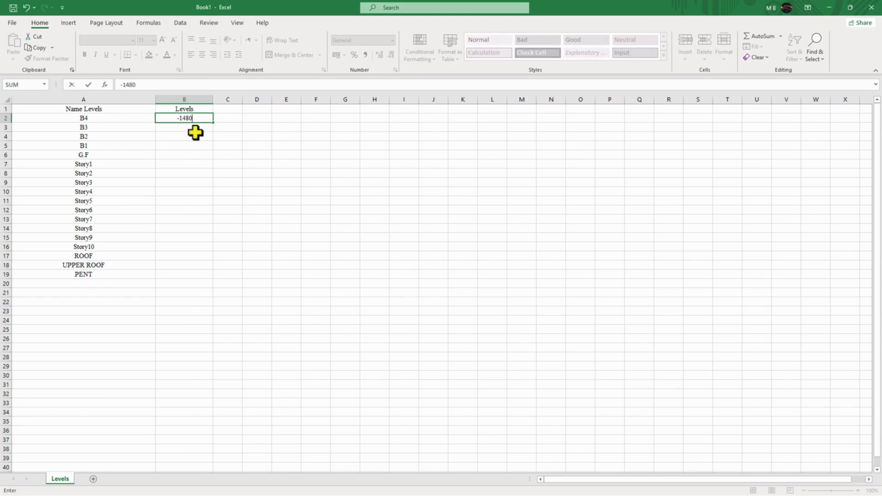
text(14800)
key(Return)
Read the next elevation mark up the column in AutoCAD and enter -9750 in Excel cell B3 as the B3 level.
key(alt+Tab)
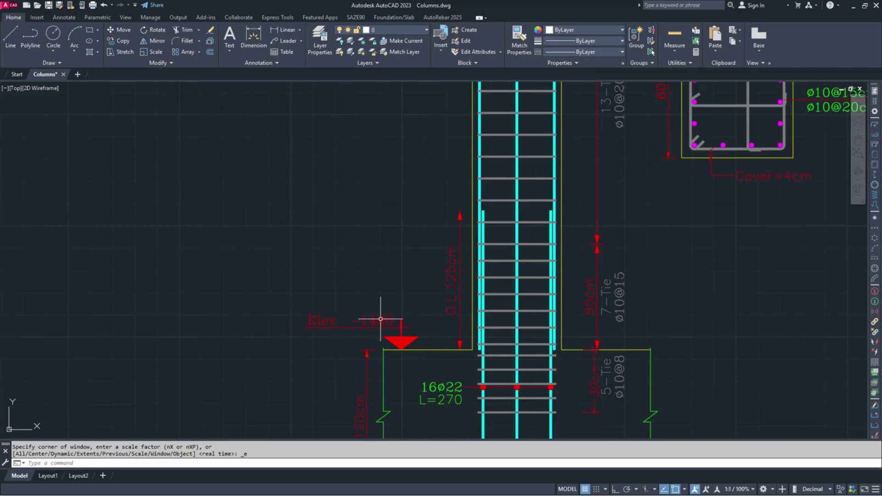
scroll(383, 291, down, 2)
scroll(382, 291, down, 2)
scroll(363, 220, up, 5)
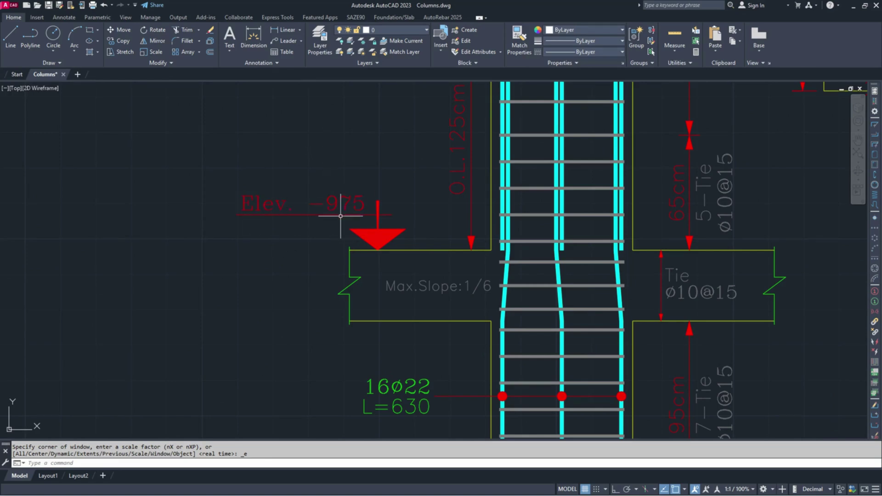
key(alt+Tab)
text(9)
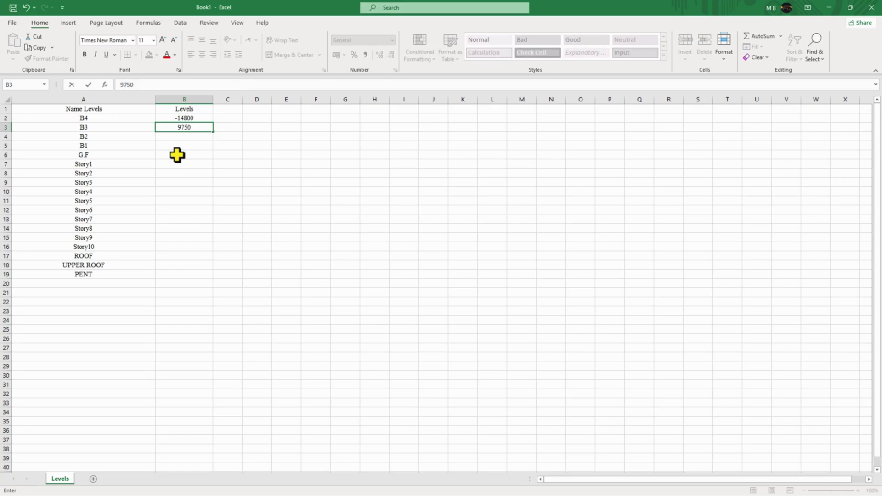
text(-)
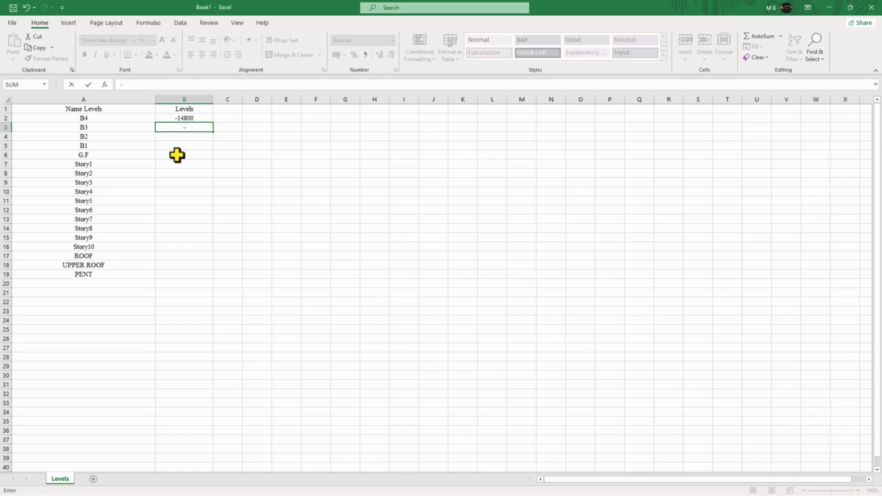
text(9750)
key(Return)
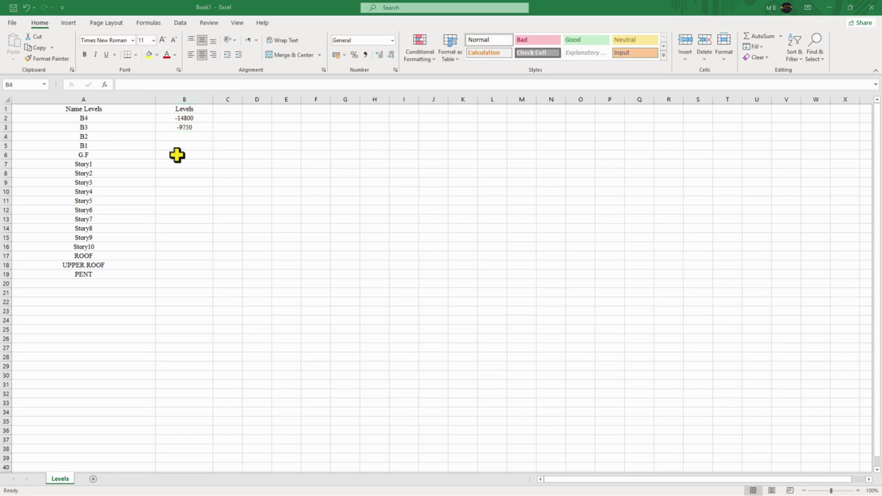
Read the next elevation mark up the column in AutoCAD and enter -635 in Excel cell B4 as the B2 level.
key(alt+Tab)
scroll(376, 429, down, 3)
scroll(325, 252, up, 3)
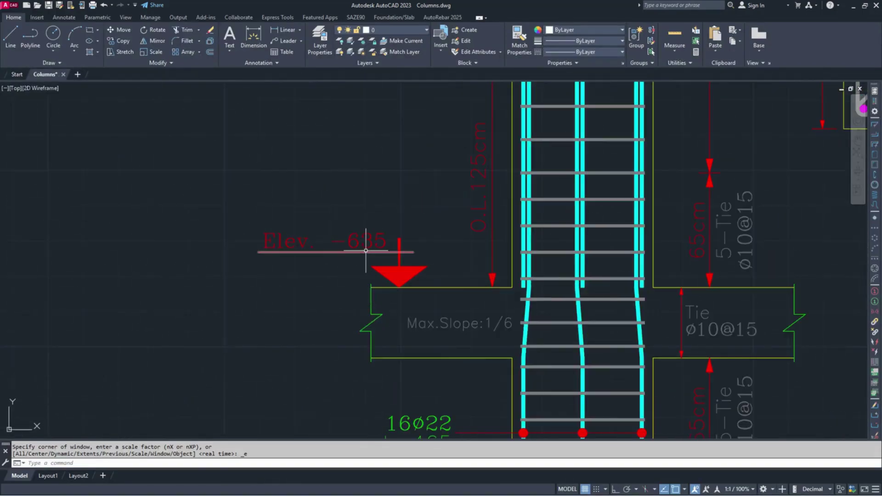
key(alt+Tab)
text(-)
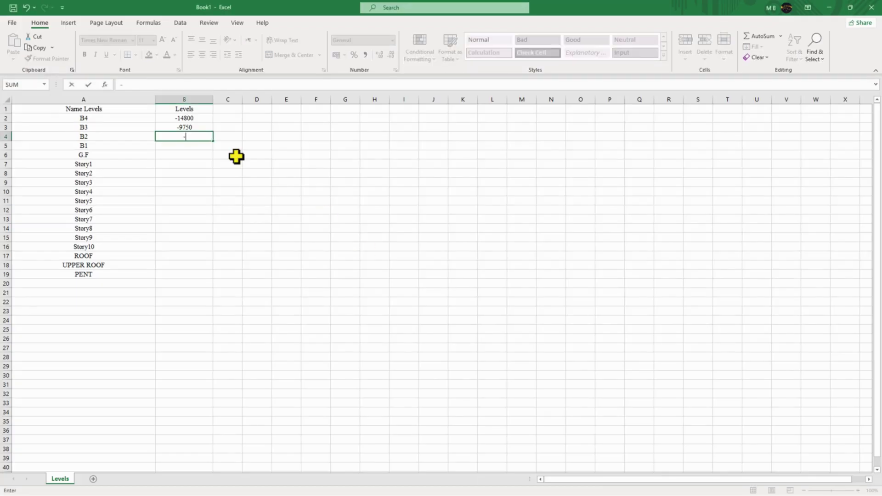
key(Return)
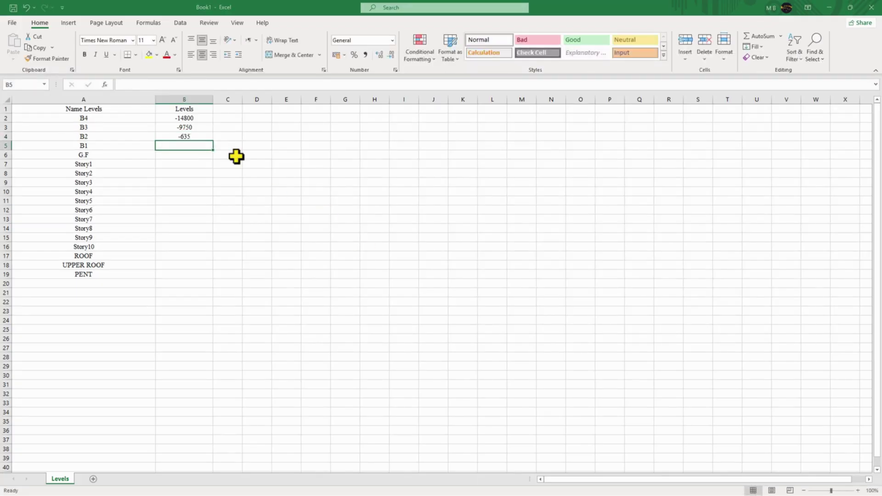
Read the following elevation mark up the column in AutoCAD and enter -295 in Excel cell B5 as the B1 level.
key(alt+Tab)
scroll(301, 187, down, 3)
scroll(301, 187, up, 3)
scroll(312, 174, up, 2)
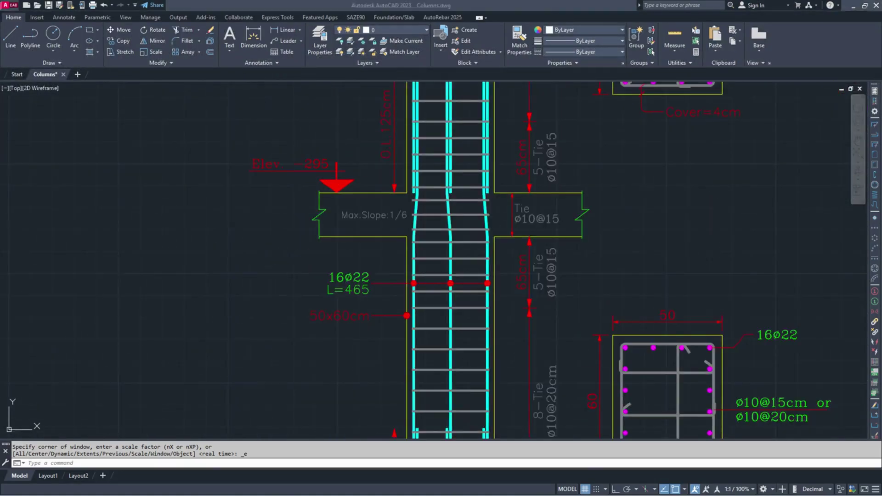
key(alt+Tab)
text(-2)
key(Return)
Find the ground-floor elevation mark on the column in AutoCAD and enter +450 in Excel cell B6 as the G.F level.
key(alt+Tab)
scroll(374, 169, down, 3)
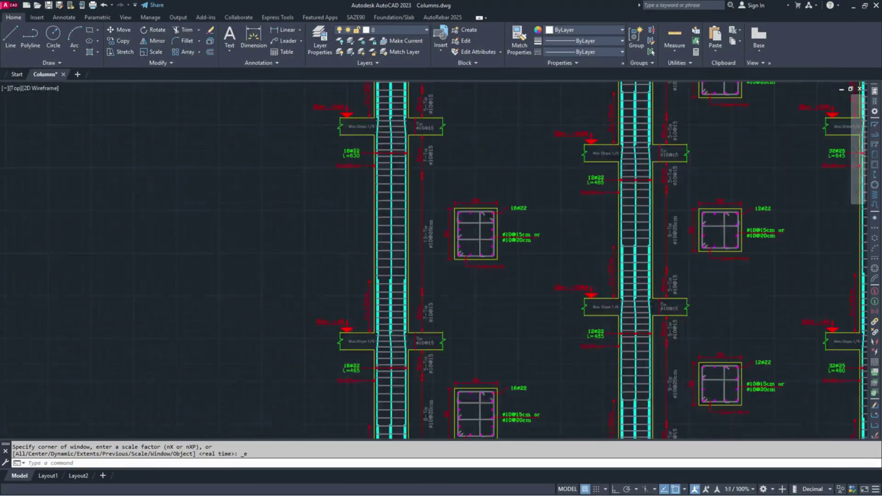
scroll(329, 262, up, 3)
scroll(356, 310, down, 4)
scroll(356, 150, up, 2)
scroll(347, 264, up, 3)
key(alt+Tab)
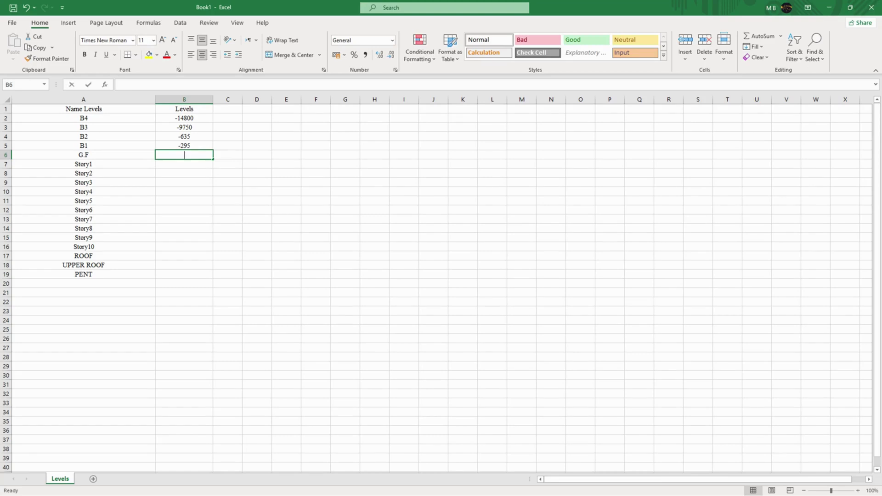
text(+450)
key(Return)
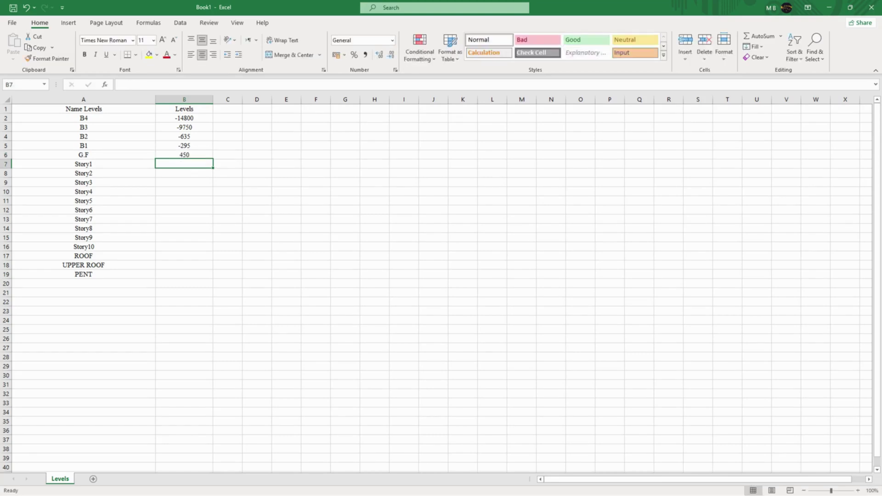
Correct the basement levels to millimetres: -6350 for B2 in cell B4 and -2950 for B1 in cell B5.
double_click(203, 135)
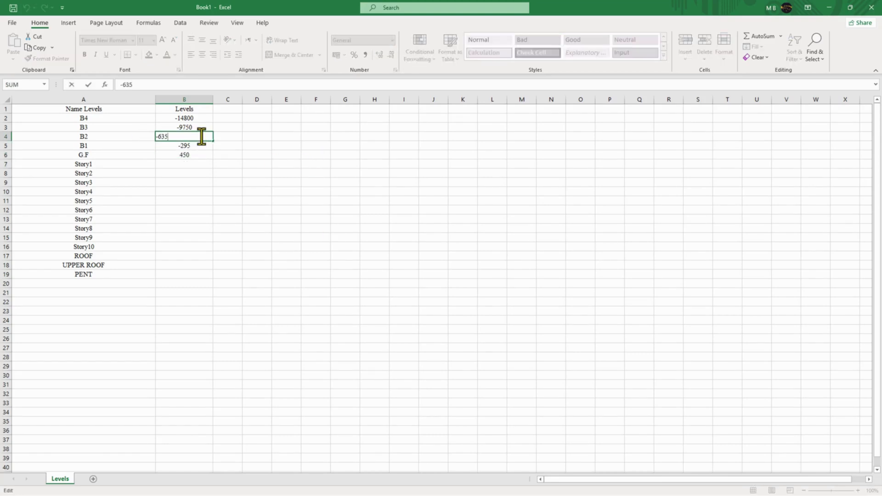
key(Return)
double_click(195, 147)
key(Return)
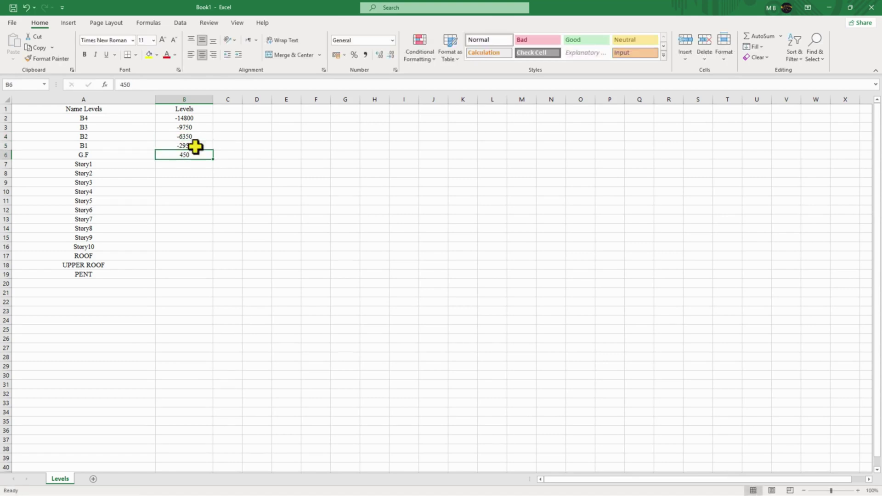
click(198, 166)
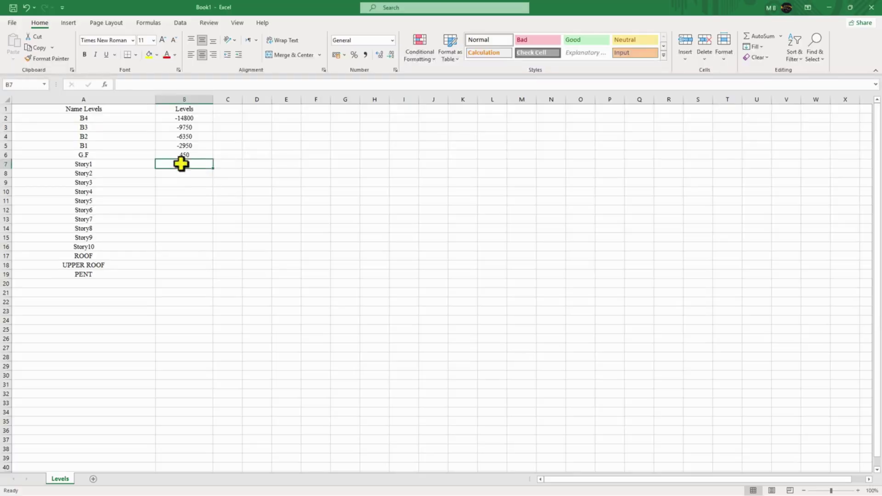
double_click(177, 155)
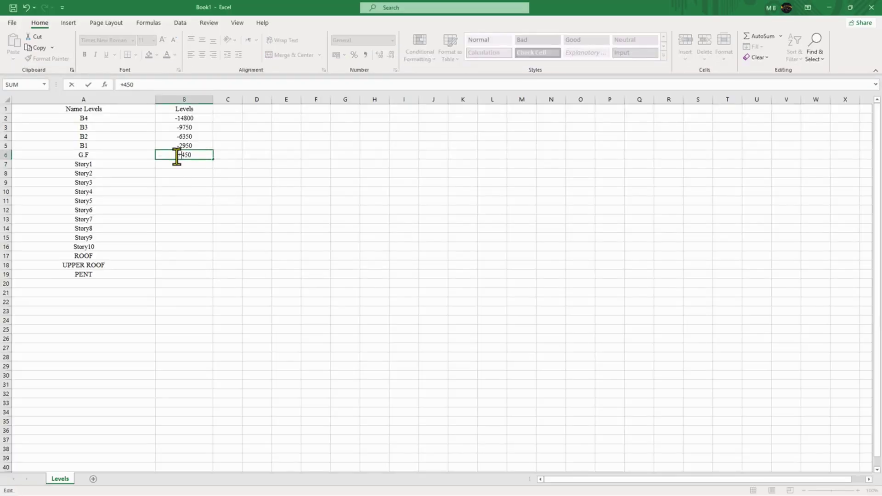
click(194, 165)
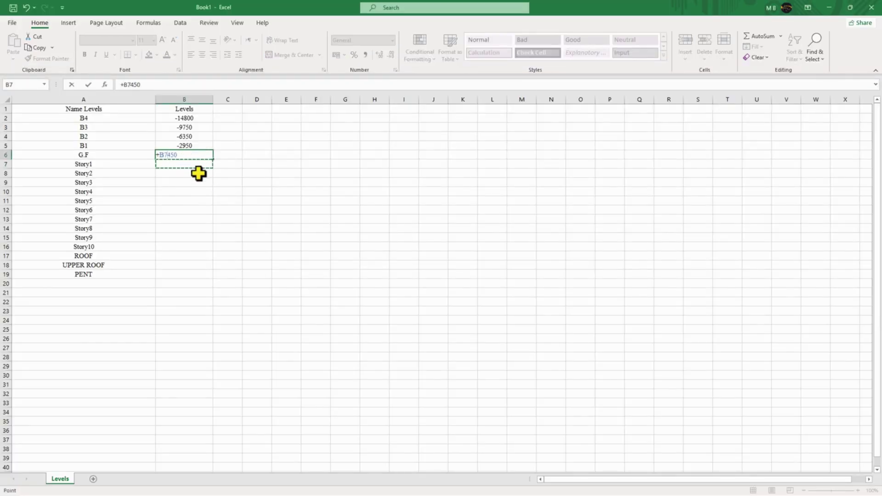
key(Escape)
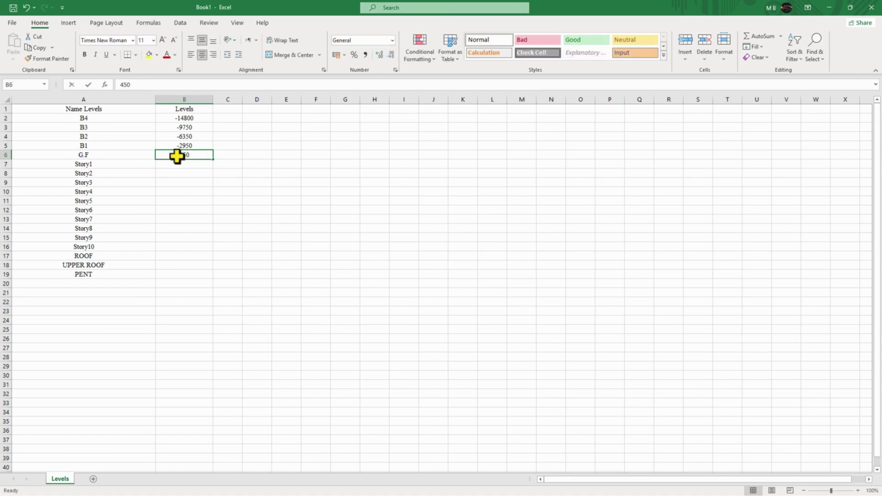
double_click(177, 156)
key(Return)
Read the elevation mark above ground floor in AutoCAD and enter +5480 in Excel cell B7 as the Story1 level.
key(alt+Tab)
scroll(360, 276, down, 3)
scroll(347, 159, up, 3)
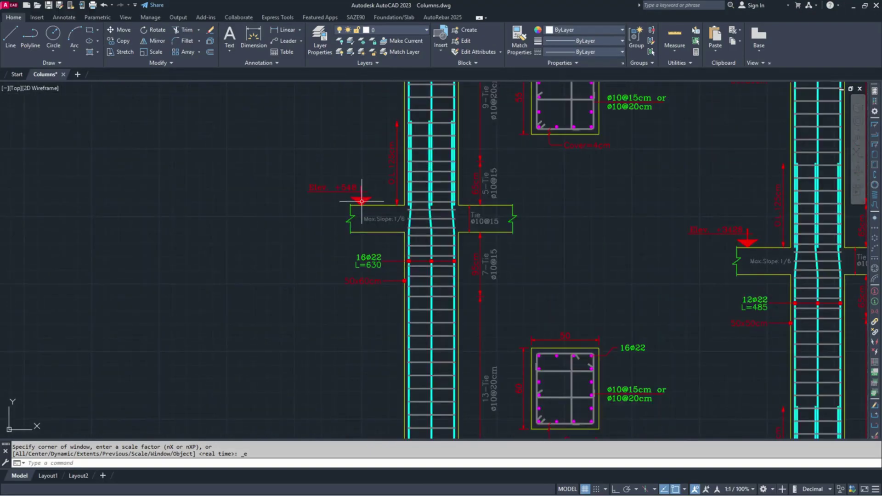
key(alt+Tab)
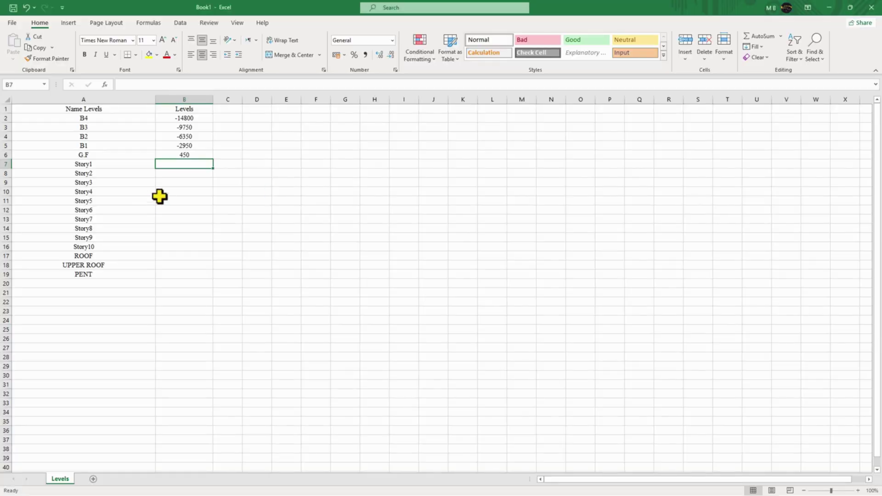
text(+)
text(5480)
key(Return)
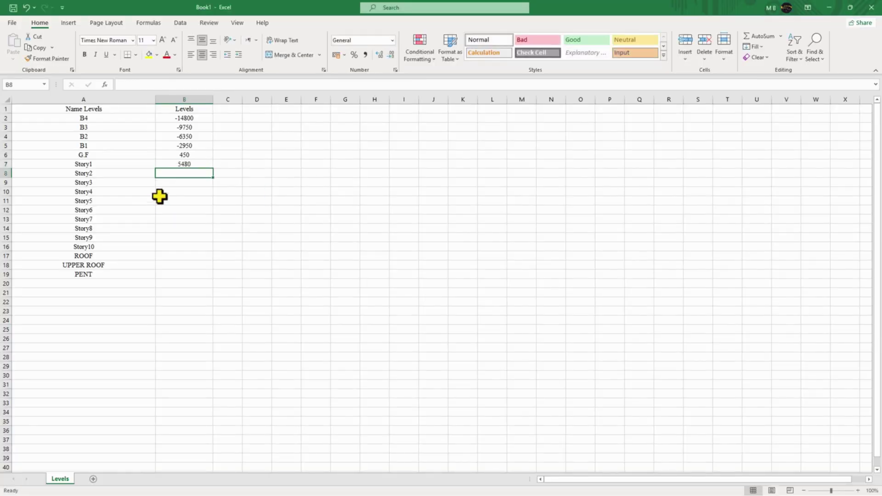
Read the next elevation mark up the column in AutoCAD and enter 9080 in Excel cell B8 as the Story2 level.
key(alt+Tab)
scroll(359, 186, down, 2)
drag(358, 185, 353, 311)
scroll(348, 149, up, 4)
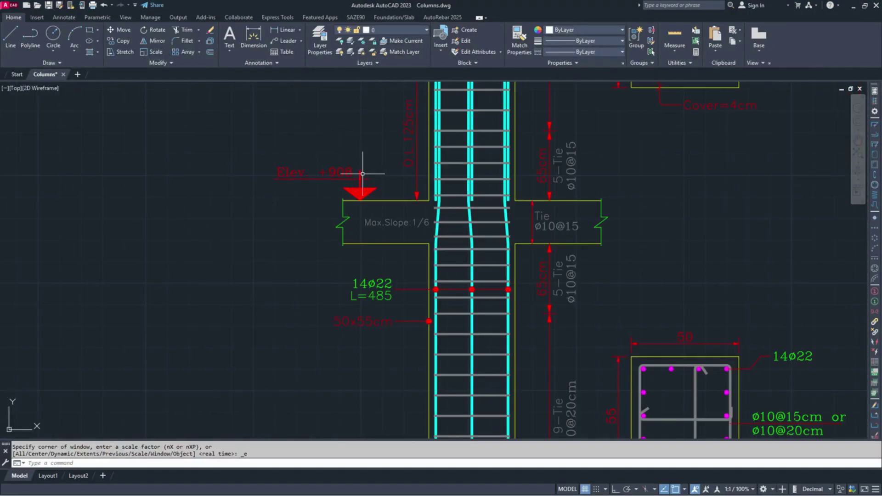
key(alt+Tab)
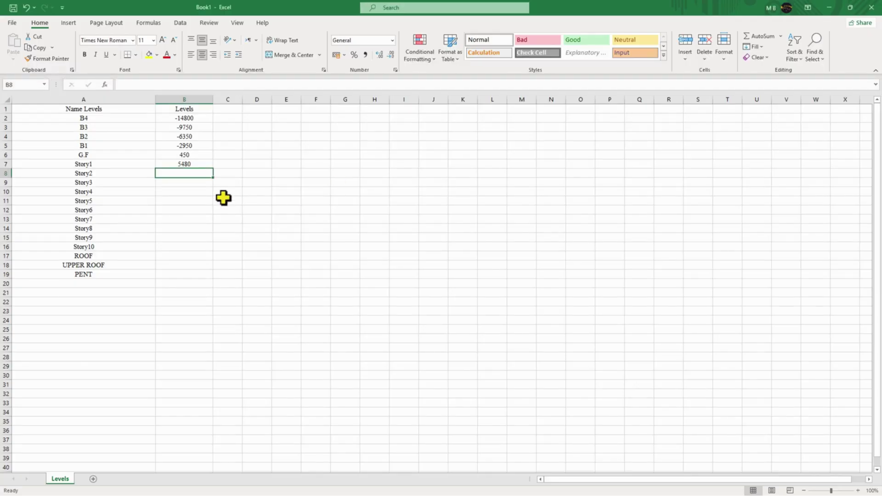
text(9080)
key(Return)
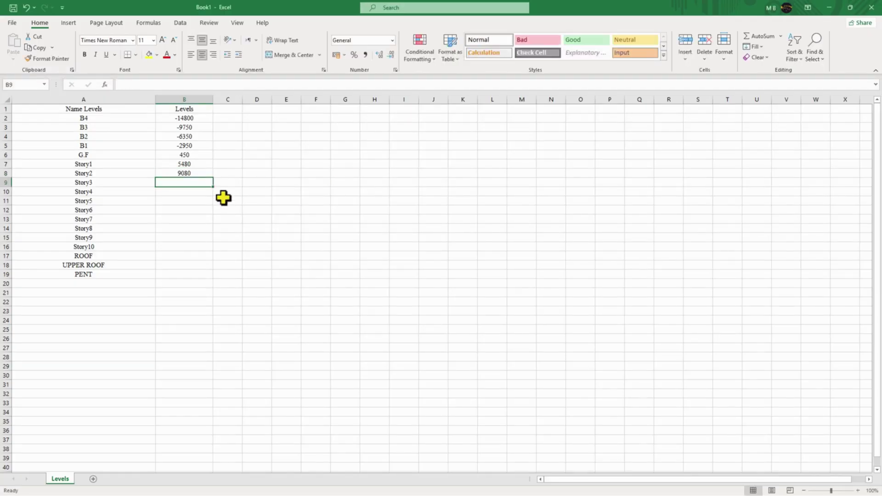
Read the elevation mark at the column's upper end in AutoCAD and enter 12680 in Excel cell B9 as the Story3 level.
key(alt+Tab)
scroll(290, 191, down, 2)
scroll(295, 196, up, 4)
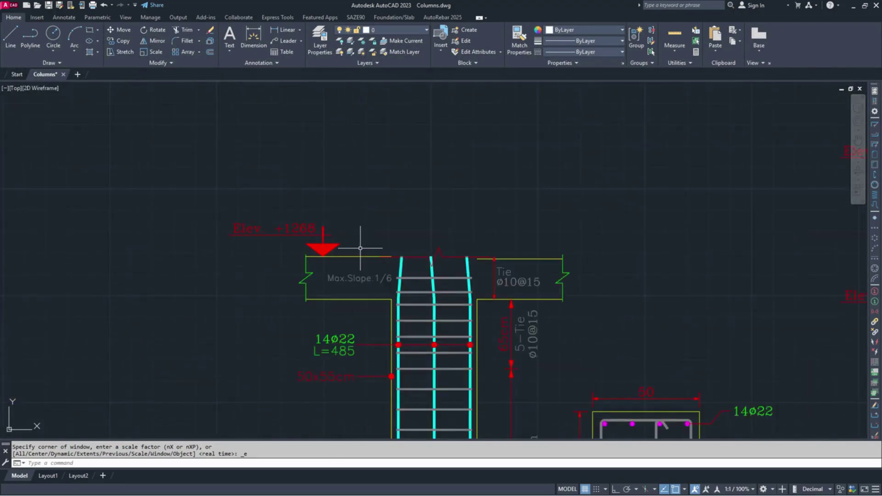
key(alt+Tab)
text(12)
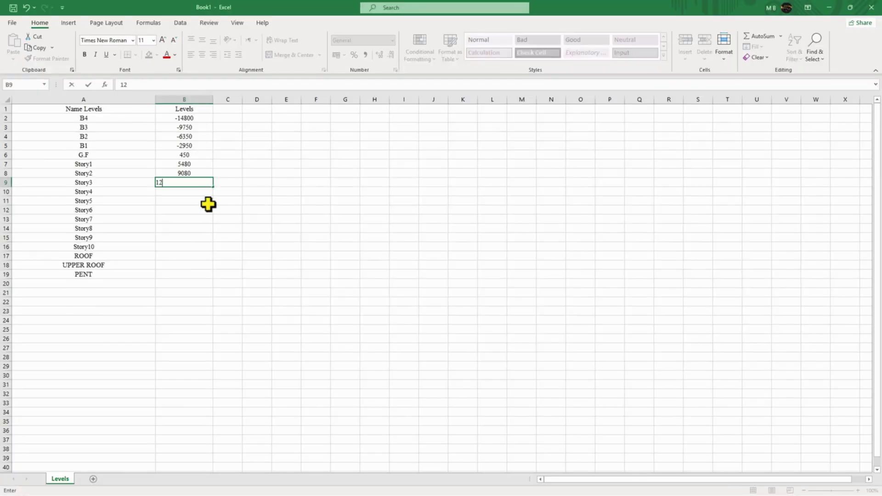
key(Return)
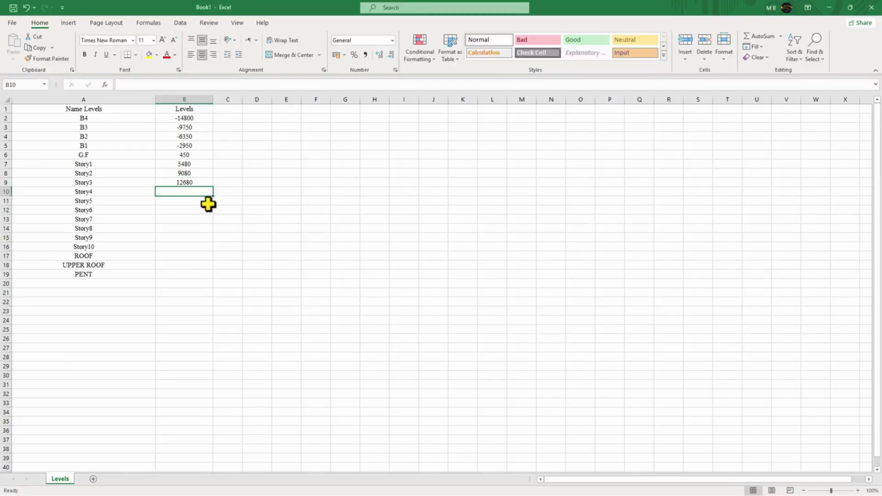
Read the next elevation on the adjacent column strip in AutoCAD and enter 16280 in Excel cell B10 as the Story4 level.
key(alt+Tab)
scroll(377, 330, down, 4)
scroll(377, 331, up, 3)
drag(322, 237, 349, 302)
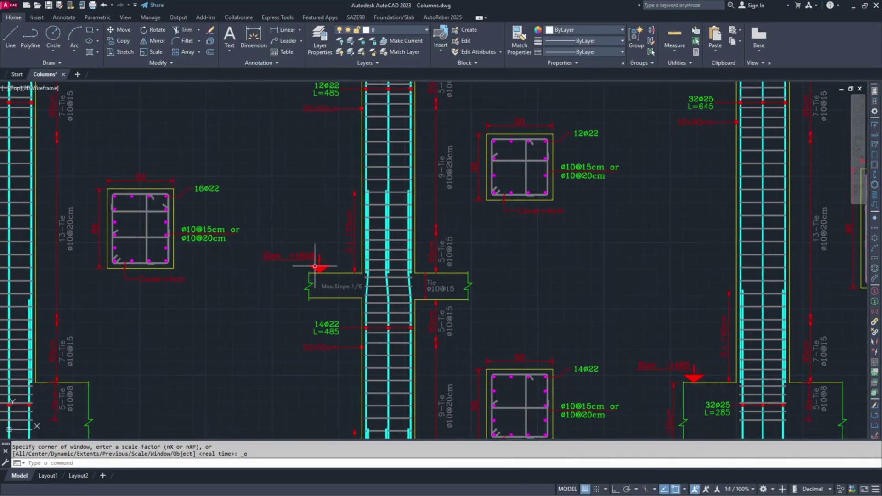
key(alt+Tab)
text(1)
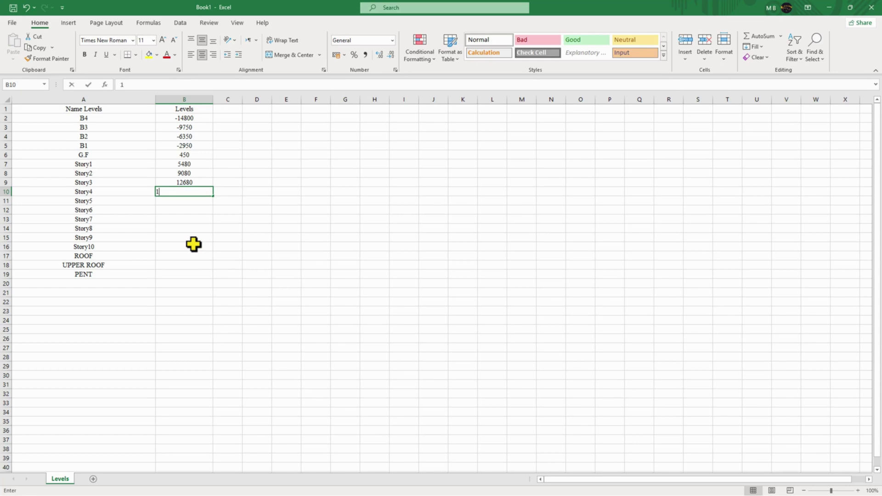
text(628)
key(Return)
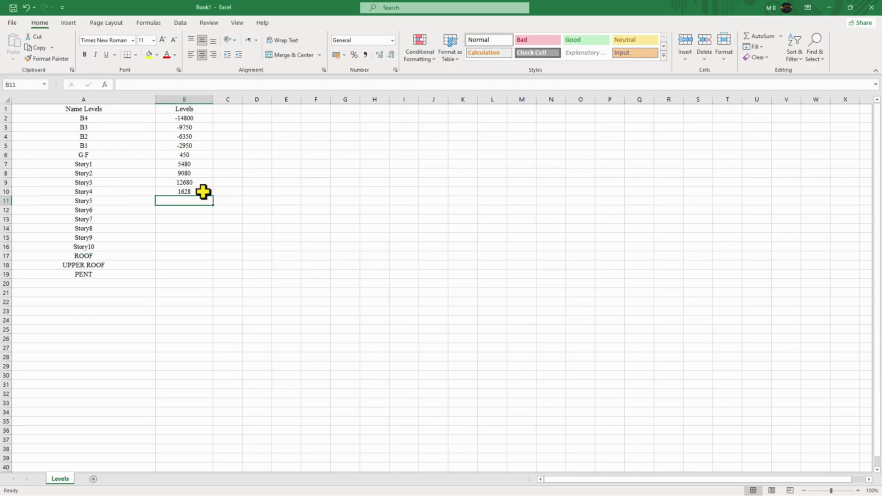
click(196, 192)
double_click(196, 192)
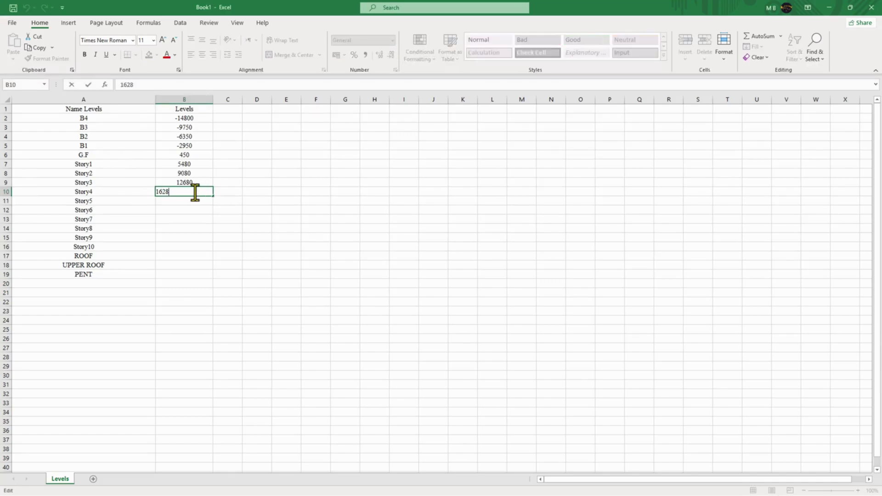
key(Return)
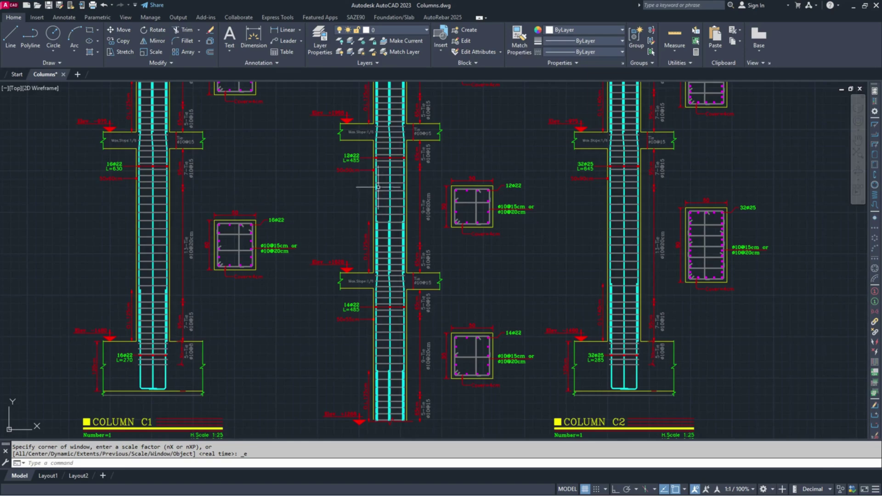
Read the next elevation up the adjacent column strip in AutoCAD and enter 19880 in Excel cell B11 as the Story5 level.
scroll(393, 240, up, 4)
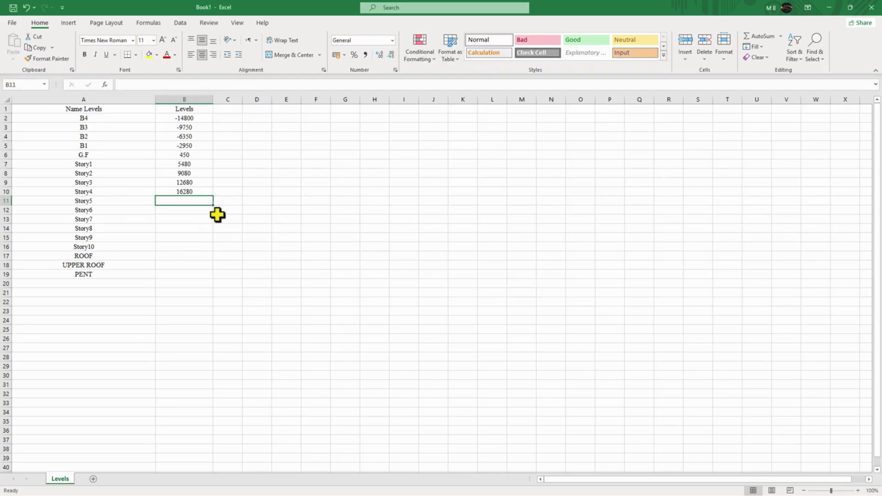
text(1988)
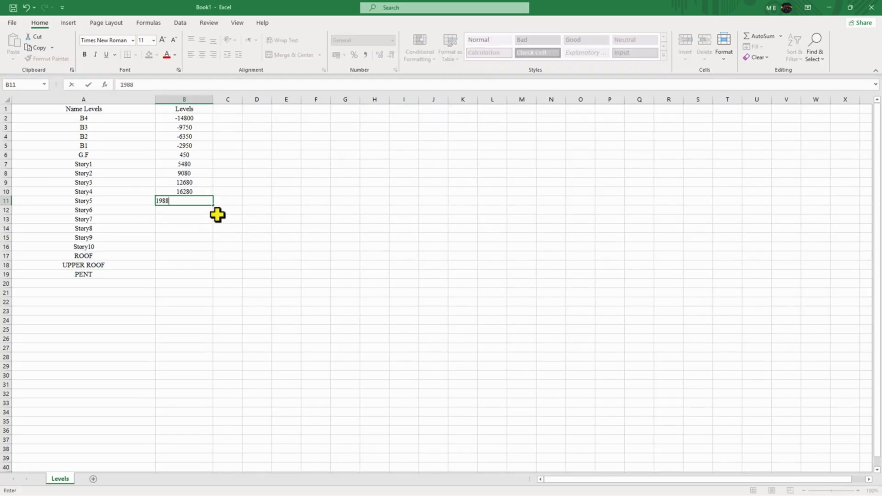
text(0)
key(Return)
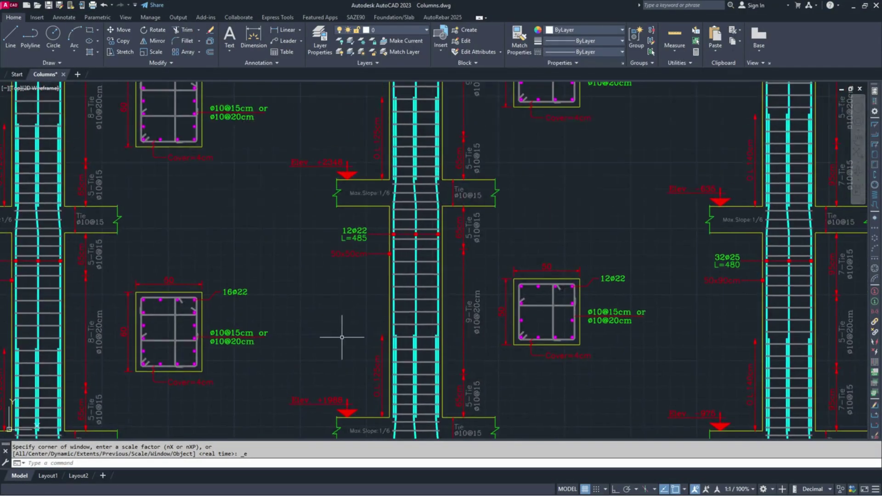
Read the following elevation mark in AutoCAD and enter 23480 in Excel cell B12 as the Story6 level.
scroll(365, 337, up, 5)
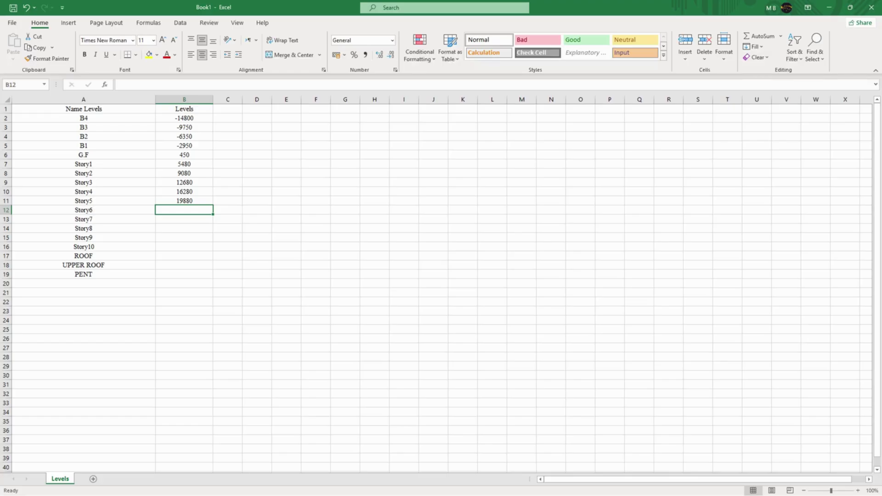
text(2348)
key(Return)
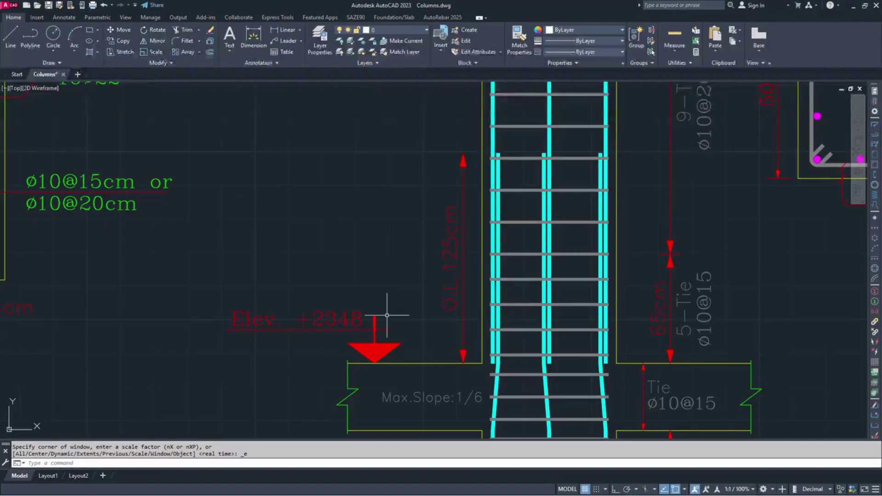
key(alt+Tab)
click(204, 210)
double_click(202, 210)
key(Return)
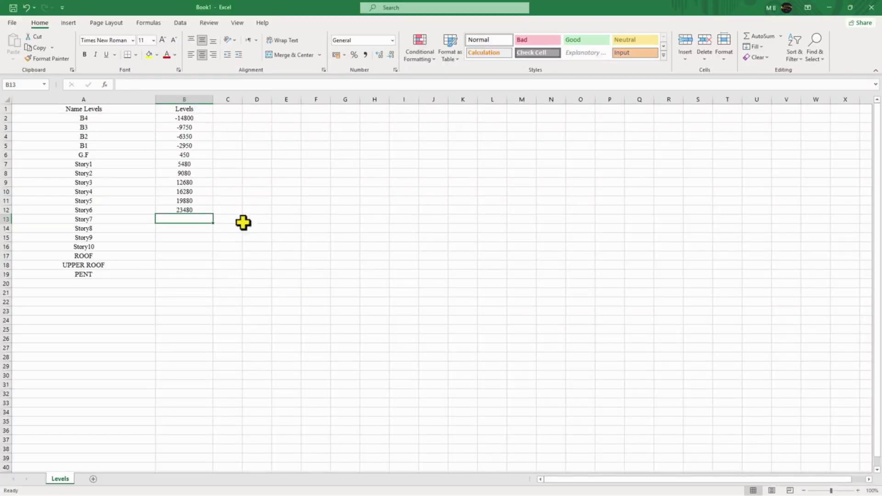
Read the next elevation mark up the column in AutoCAD and enter 27080 in Excel cell B13 as the Story7 level.
key(alt+Tab)
scroll(333, 223, down, 6)
drag(345, 229, 355, 345)
scroll(340, 220, up, 5)
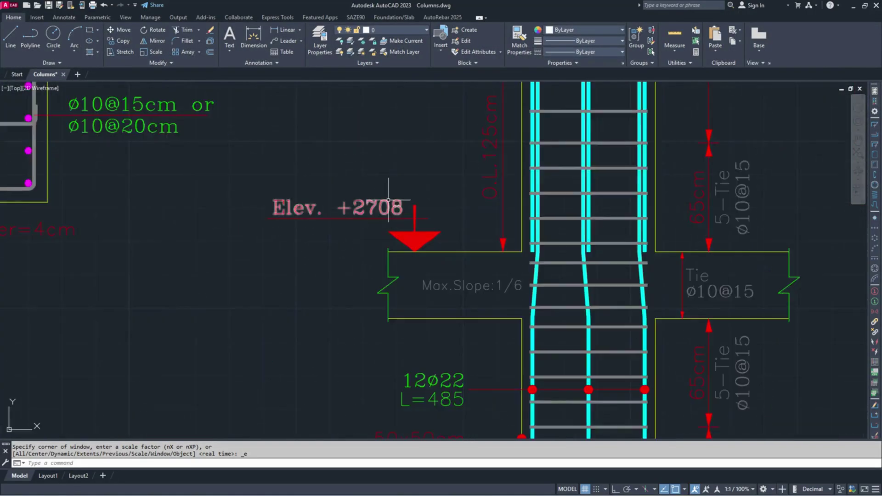
scroll(396, 284, down, 3)
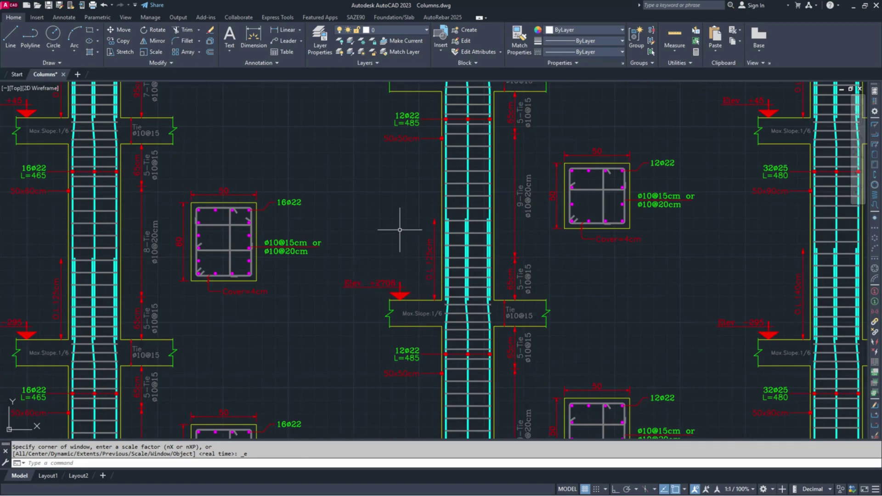
scroll(403, 231, up, 1)
scroll(374, 296, down, 1)
scroll(403, 360, down, 1)
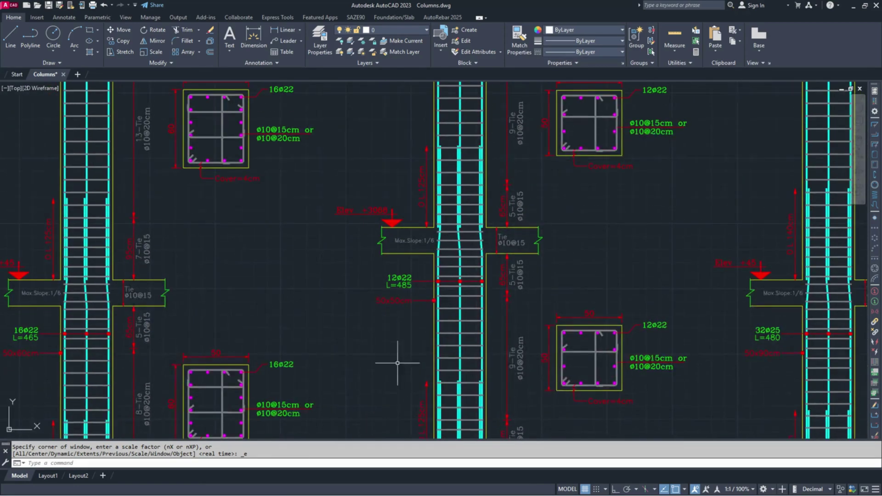
key(alt+Tab)
text(2)
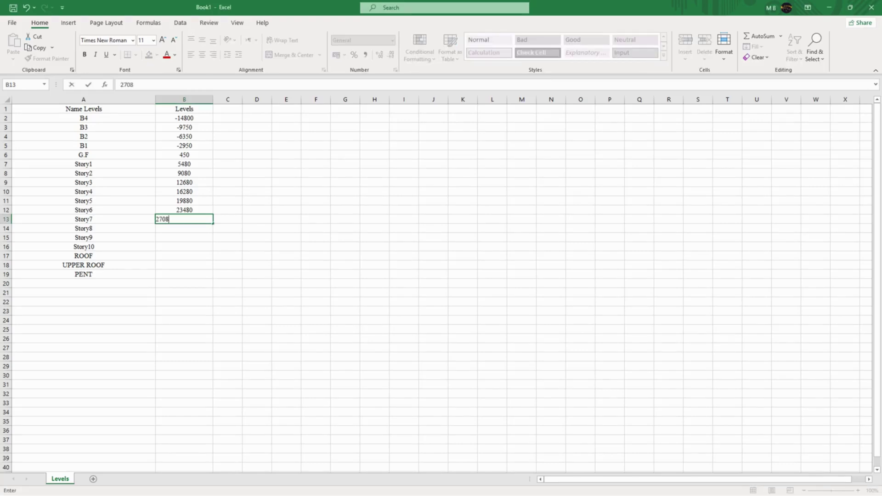
key(Return)
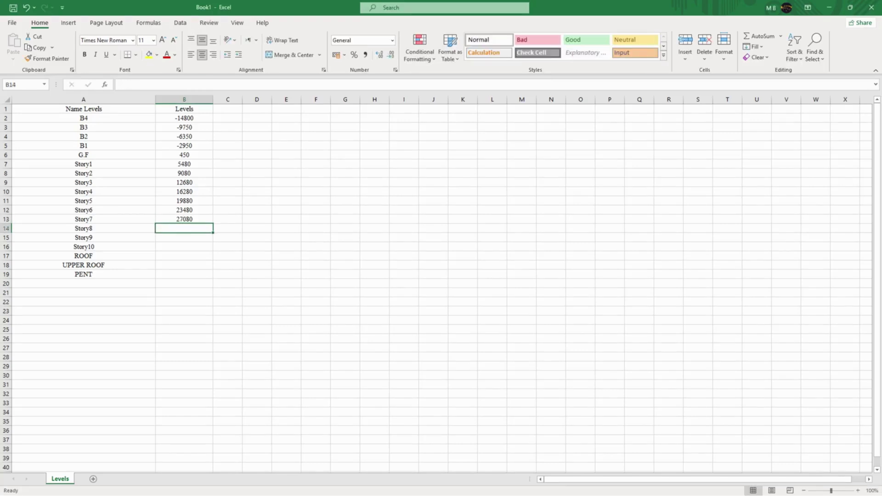
Read the following elevation on the same column strip in AutoCAD and enter 30680 in Excel cell B14 as the Story8 level.
key(alt+Tab)
key(alt+Tab)
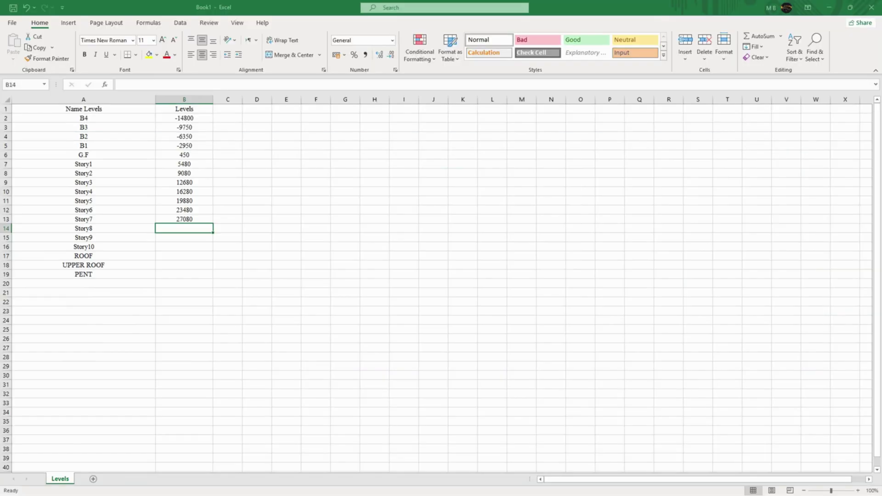
key(alt+Tab)
drag(360, 182, 339, 334)
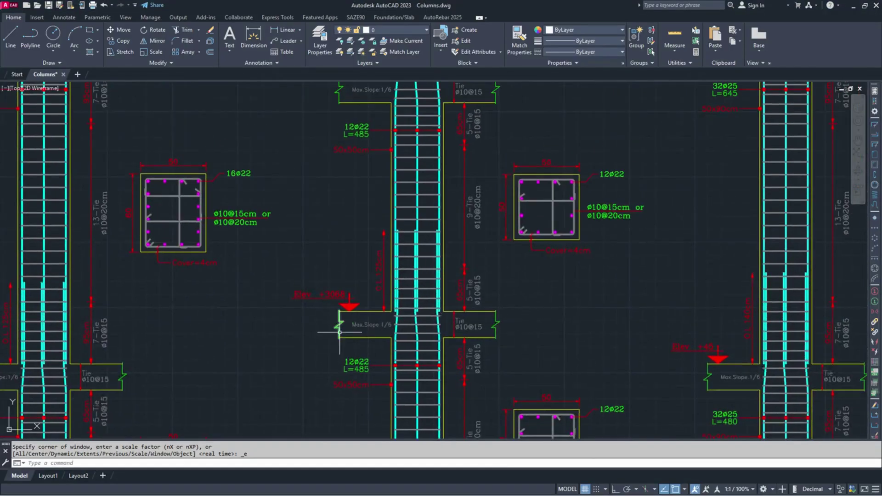
key(alt+Tab)
text(30)
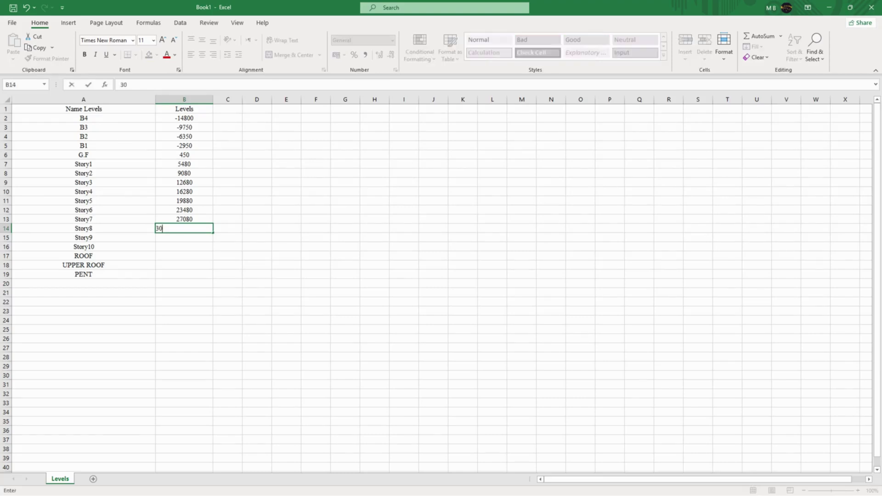
key(Return)
Read the next elevation mark above in AutoCAD and enter 34280 in Excel cell B15 as the Story9 level.
key(alt+Tab)
scroll(338, 327, down, 3)
scroll(335, 378, up, 2)
scroll(335, 378, up, 4)
key(alt+Tab)
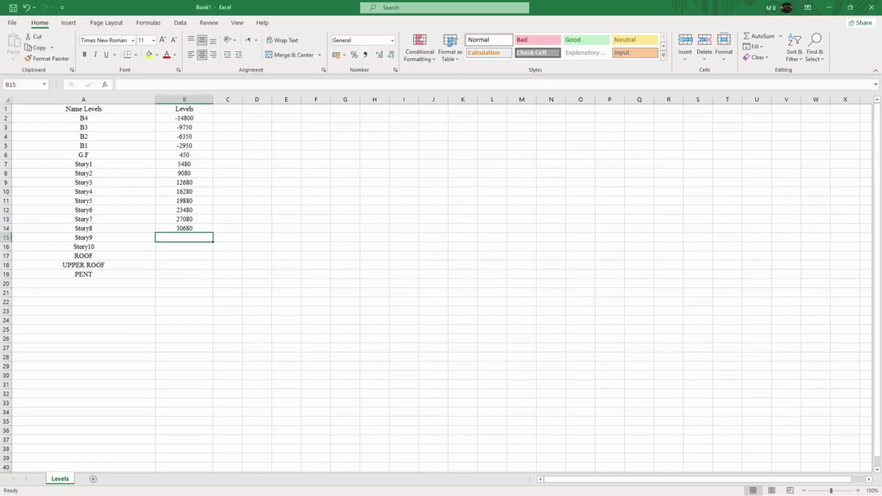
text(34280)
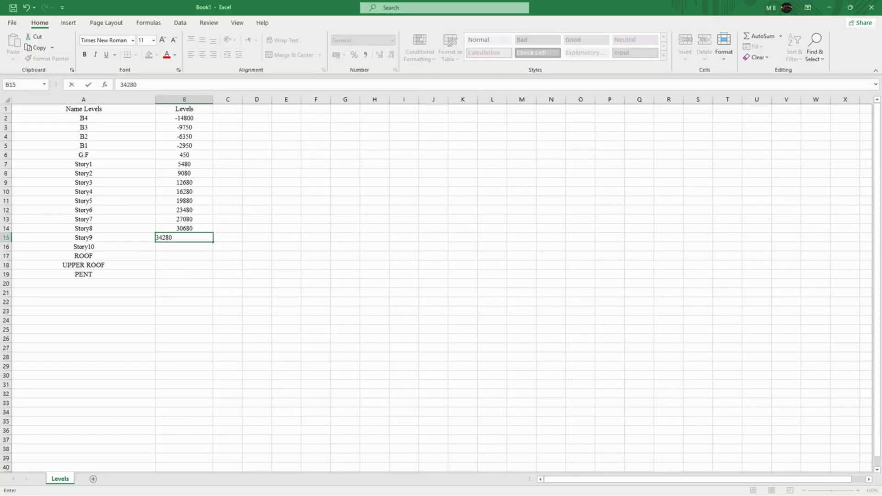
key(Return)
Read the next elevation further up the column in AutoCAD and enter 37880 in Excel cell B16 as the Story10 level.
key(alt+Tab)
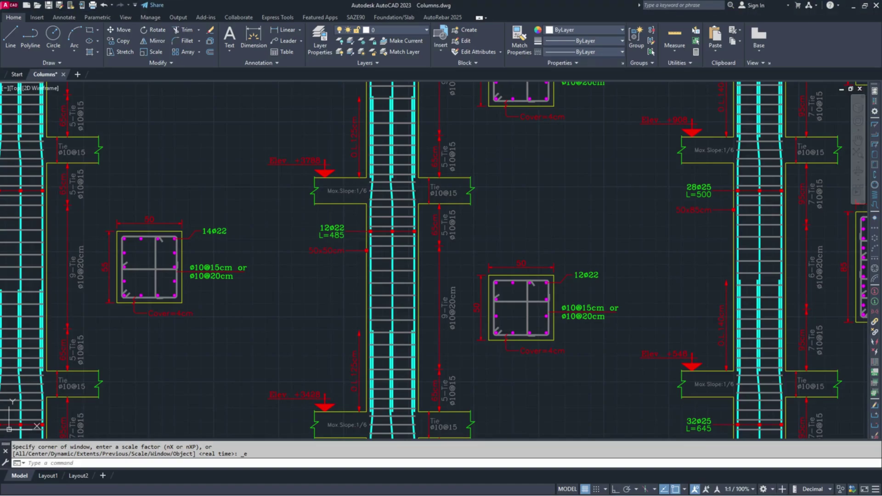
key(alt+Tab)
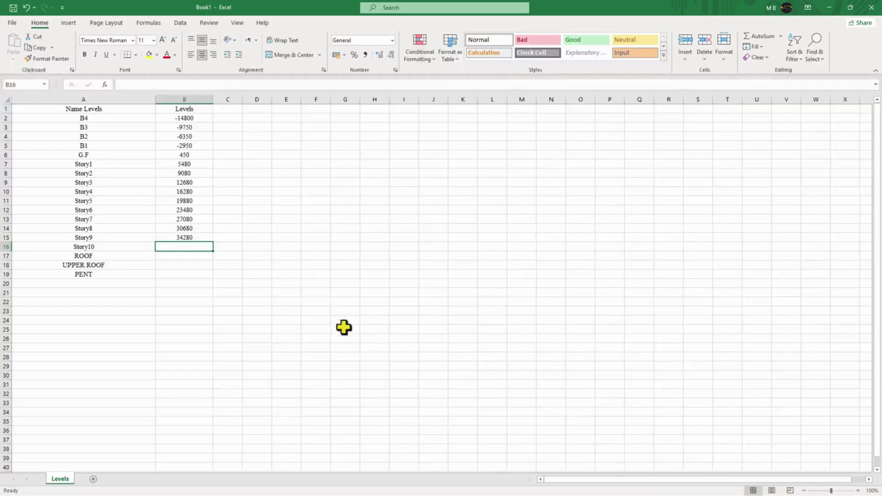
key(alt+Tab)
drag(335, 135, 352, 289)
drag(356, 214, 371, 274)
key(alt+Tab)
text(37)
key(Return)
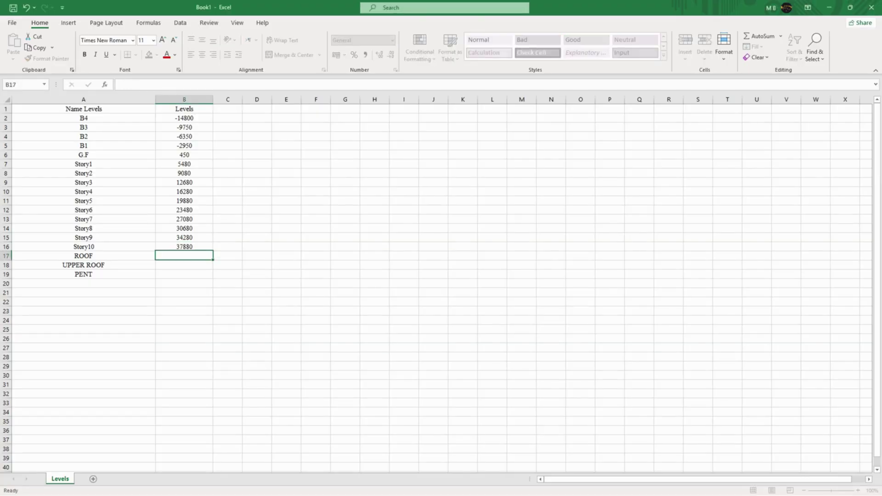
Read the second-highest elevation mark on the column in AutoCAD and enter 41480 in Excel cell B17 as the ROOF level.
key(alt+Tab)
key(alt+Tab)
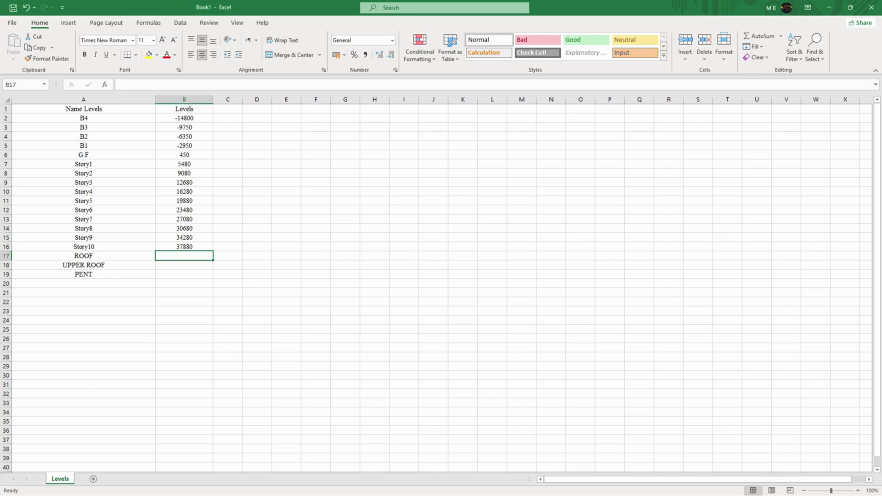
text(4148)
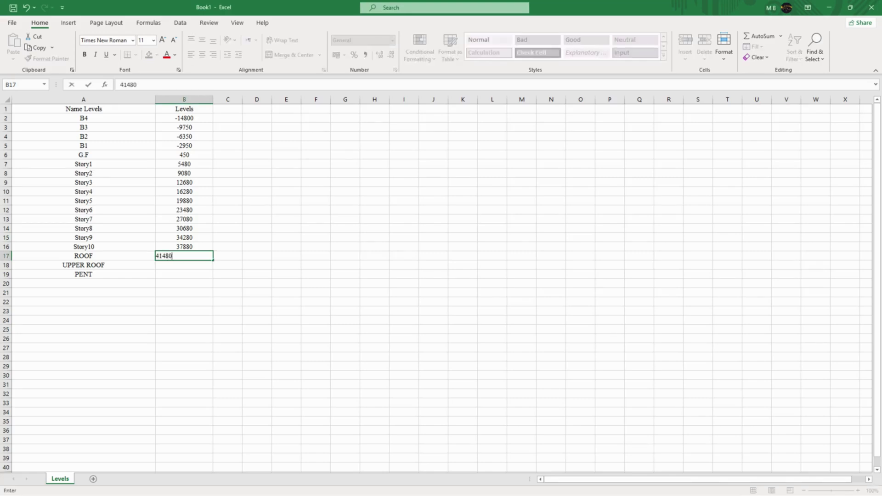
text(0)
key(Return)
Read the elevation mark at the column's upper end in AutoCAD and enter 42830 in Excel cell B18 as the UPPER ROOF level.
key(alt+Tab)
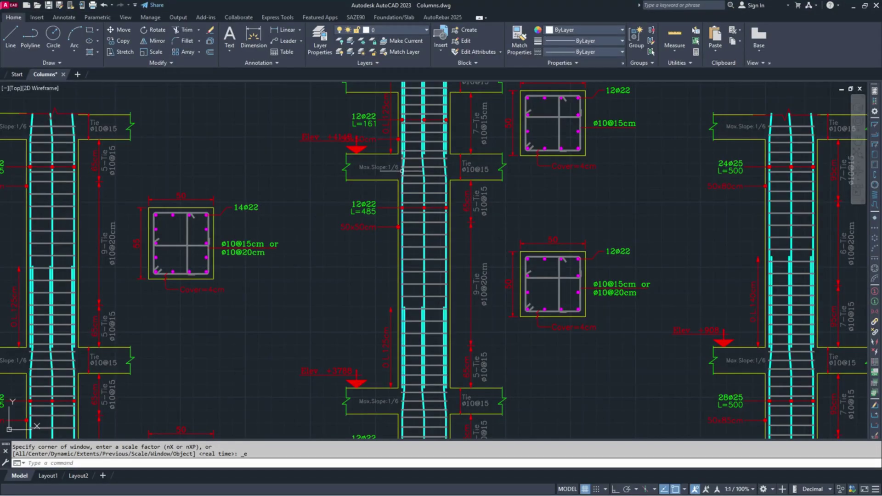
key(alt+Tab)
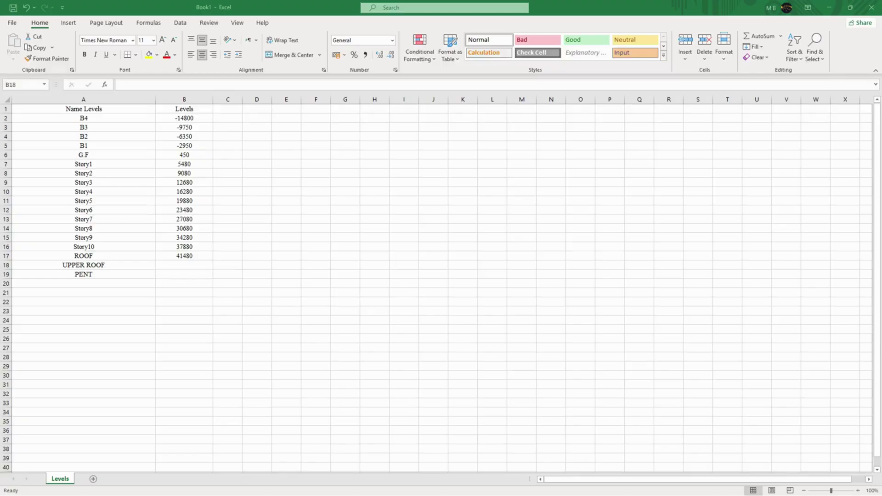
text(42)
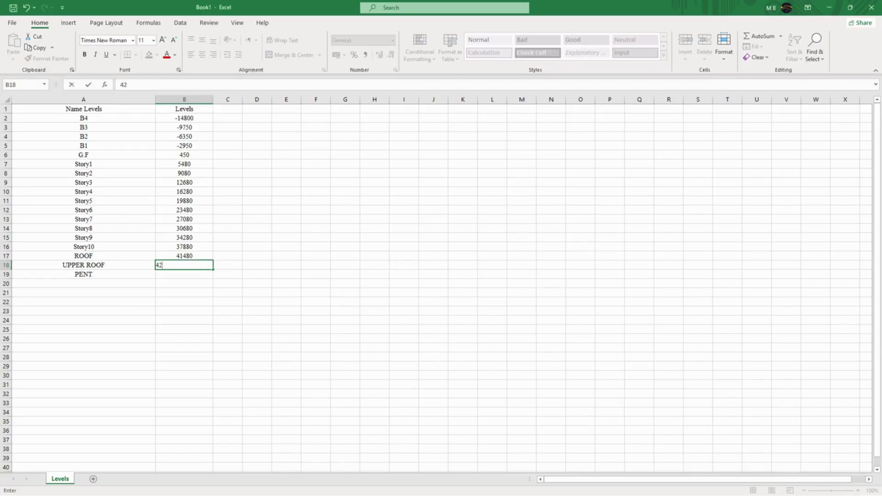
text(830)
key(Return)
Find the penthouse elevation on another column detail in AutoCAD and enter 44980 in Excel cell B19 as the PENT level.
key(alt+Tab)
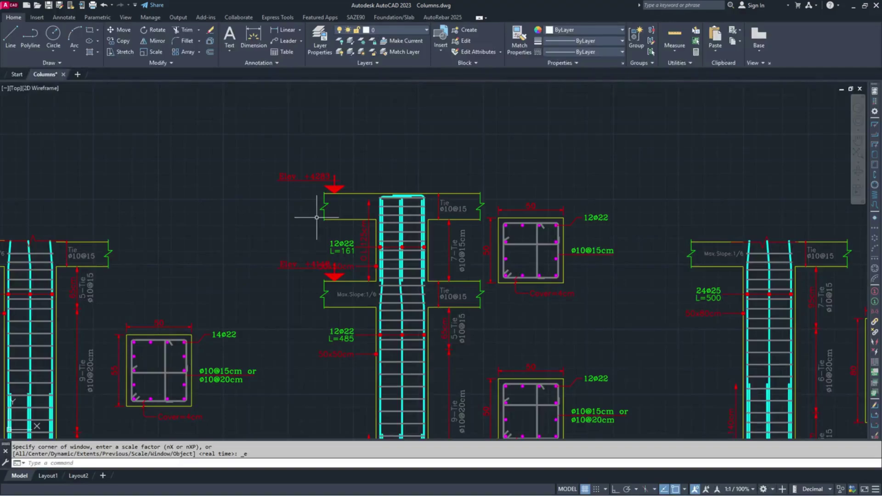
scroll(361, 272, down, 3)
drag(361, 272, 230, 140)
scroll(230, 140, down, 2)
scroll(321, 288, down, 2)
drag(351, 288, 0, 264)
scroll(605, 294, up, 6)
scroll(419, 275, up, 3)
scroll(420, 275, up, 3)
key(alt+Tab)
text(44980)
key(Return)
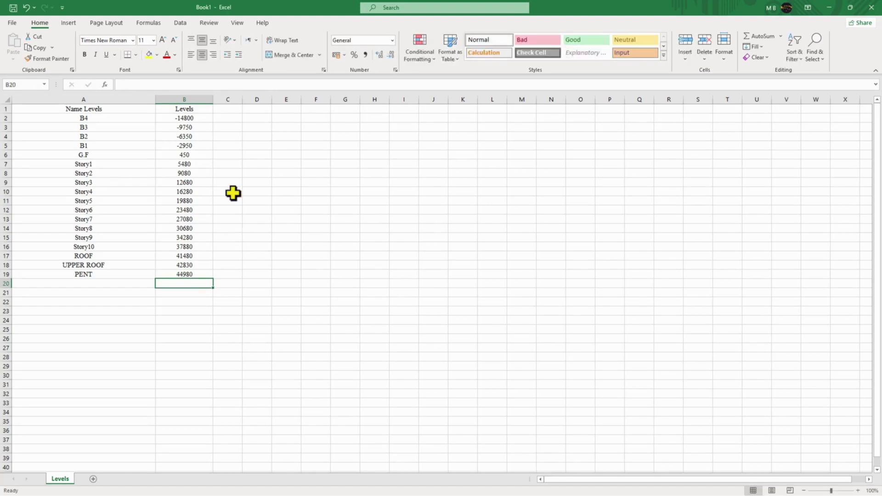
drag(197, 275, 47, 112)
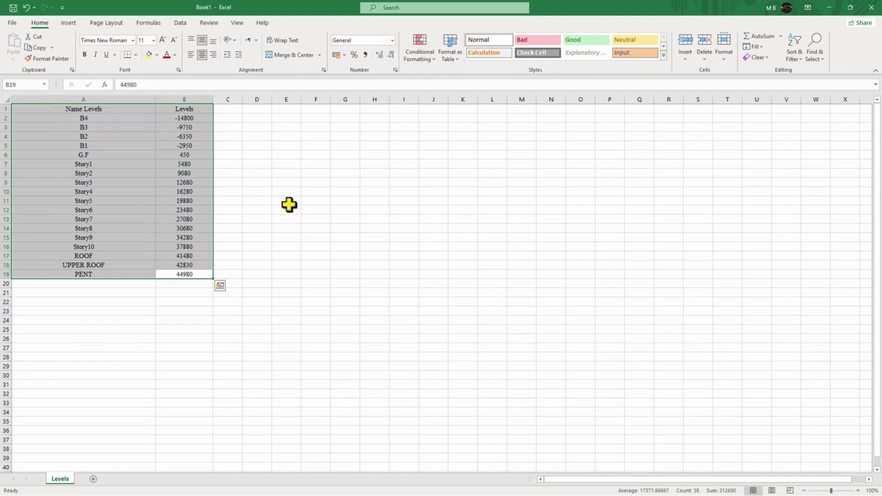
click(345, 236)
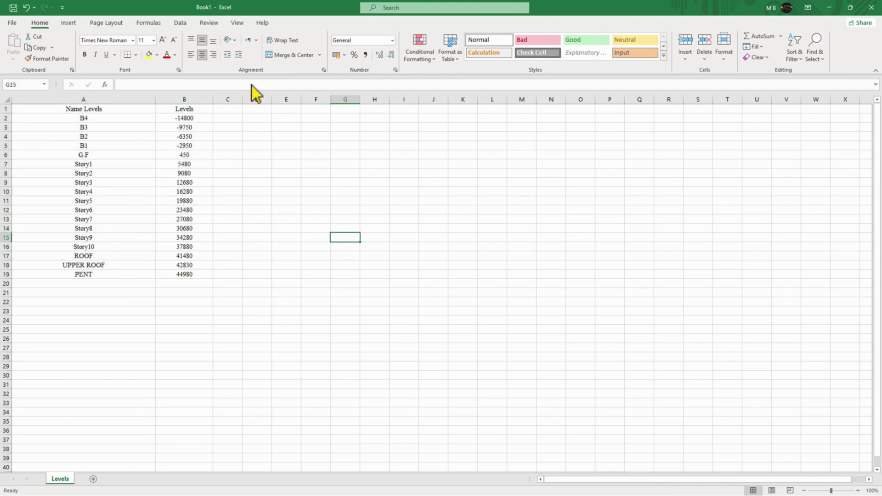